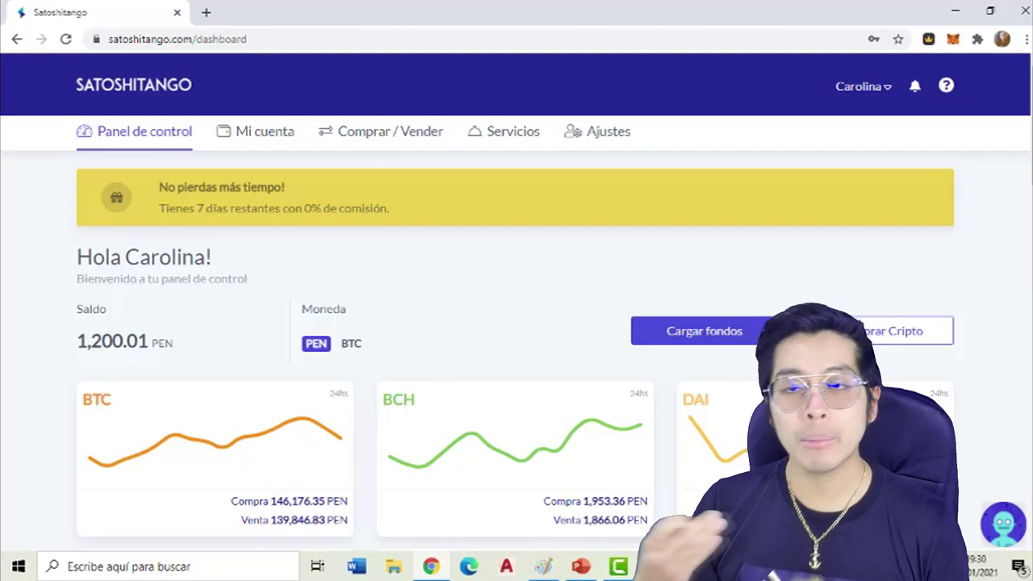
Step: Select the 1,200.01 PEN Saldo amount on the dashboard by dragging across it
drag(184, 348, 80, 348)
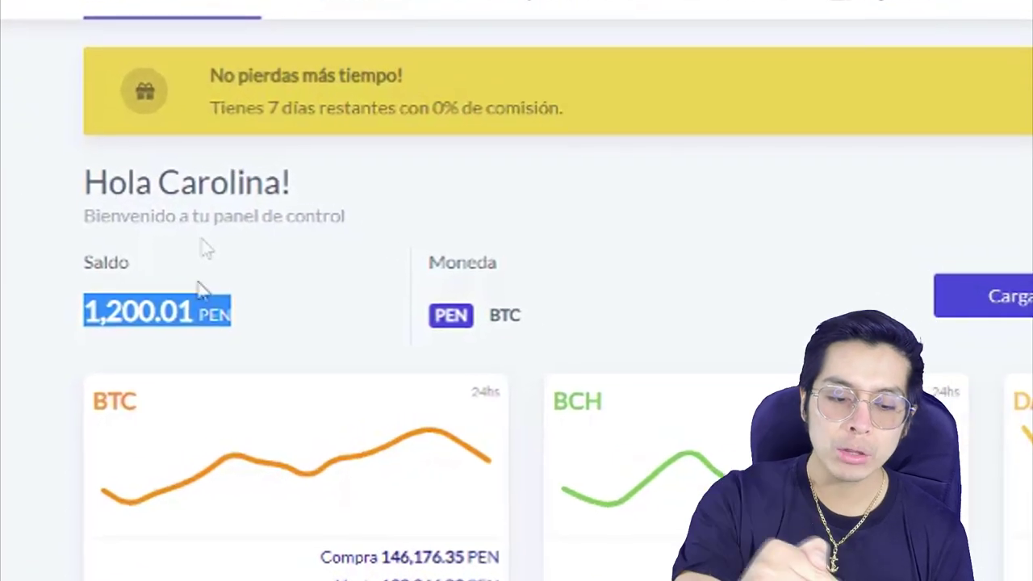
drag(295, 311, 89, 310)
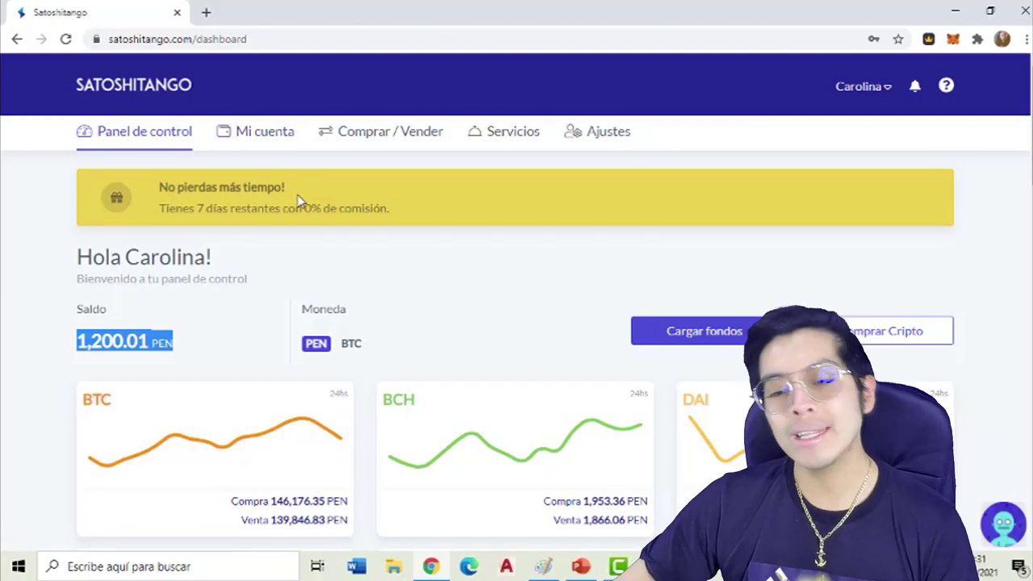
Step: Open the Comprar / Vender page
click(397, 142)
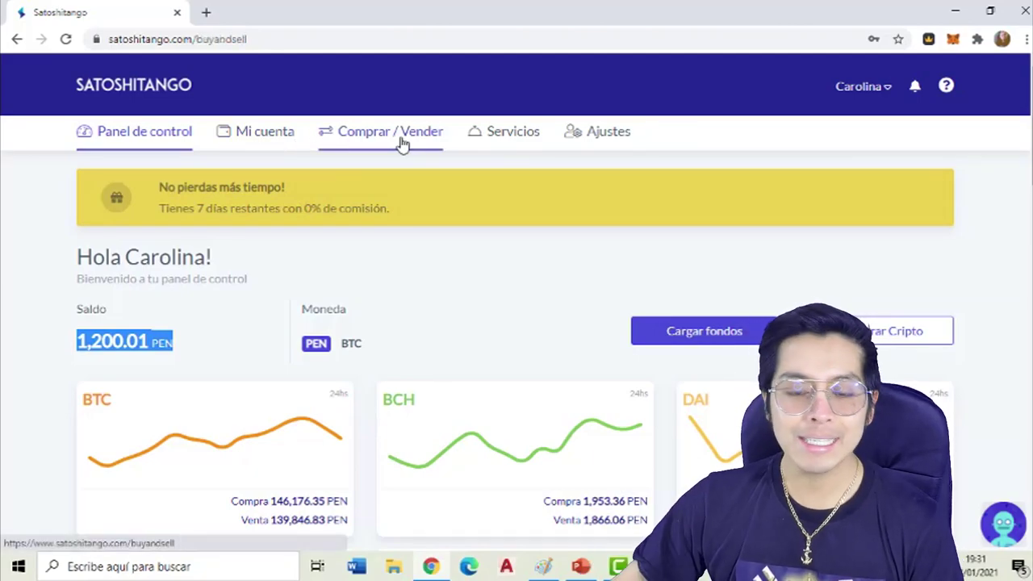
key(alt+Left)
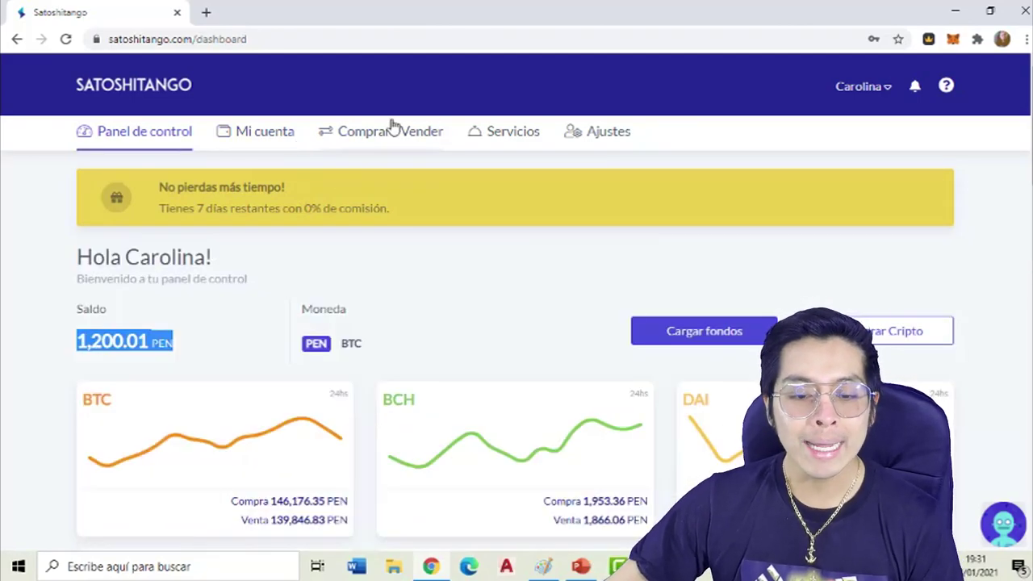
click(398, 143)
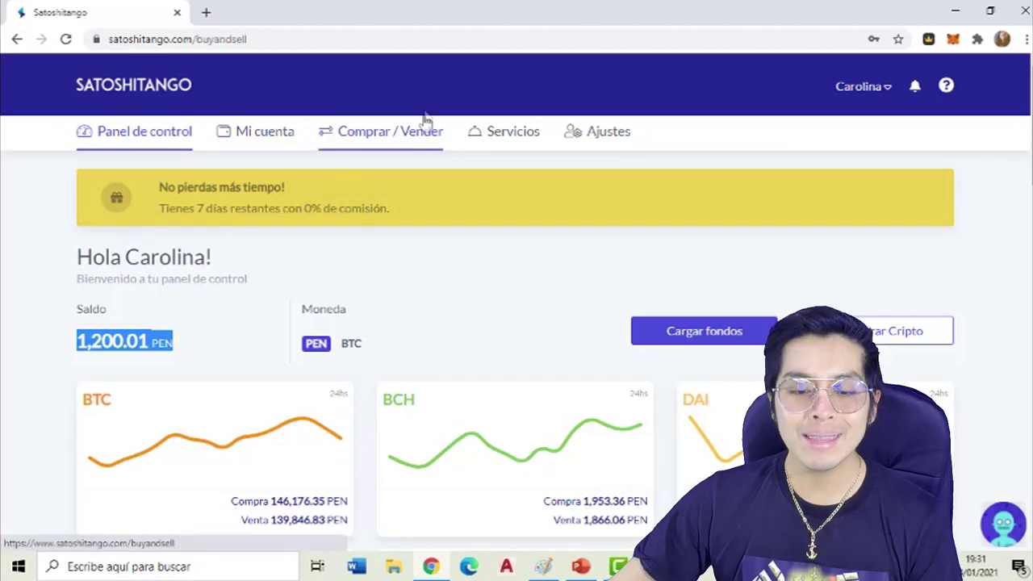
scroll(428, 293, down, 2)
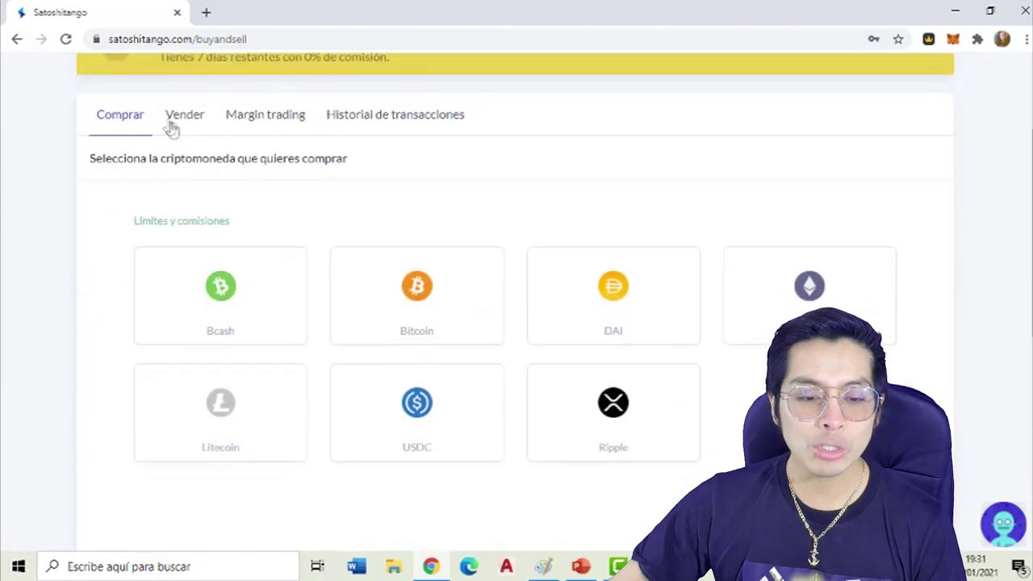
Step: Switch to Vender and review the BCH, BTC, DAI, ETH, LTC, USDC and XRP cards at 0.0000
click(178, 123)
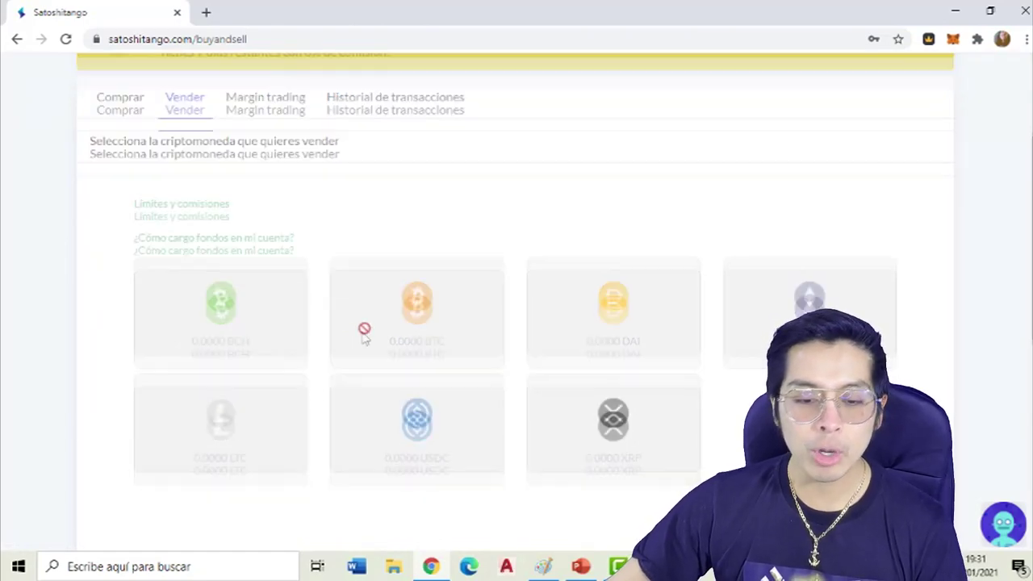
scroll(362, 336, down, 2)
scroll(455, 210, up, 1)
scroll(210, 263, up, 3)
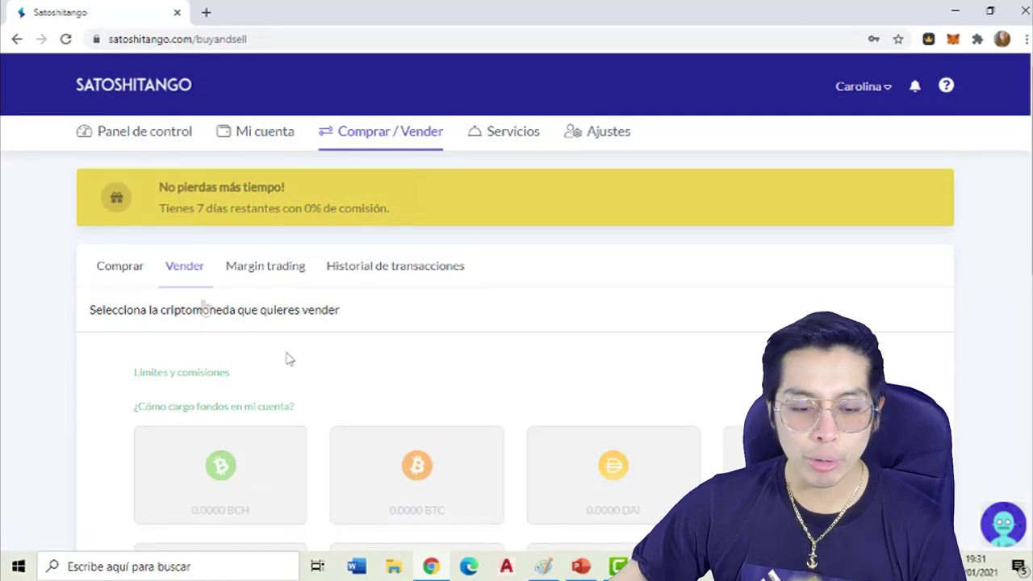
scroll(202, 301, down, 3)
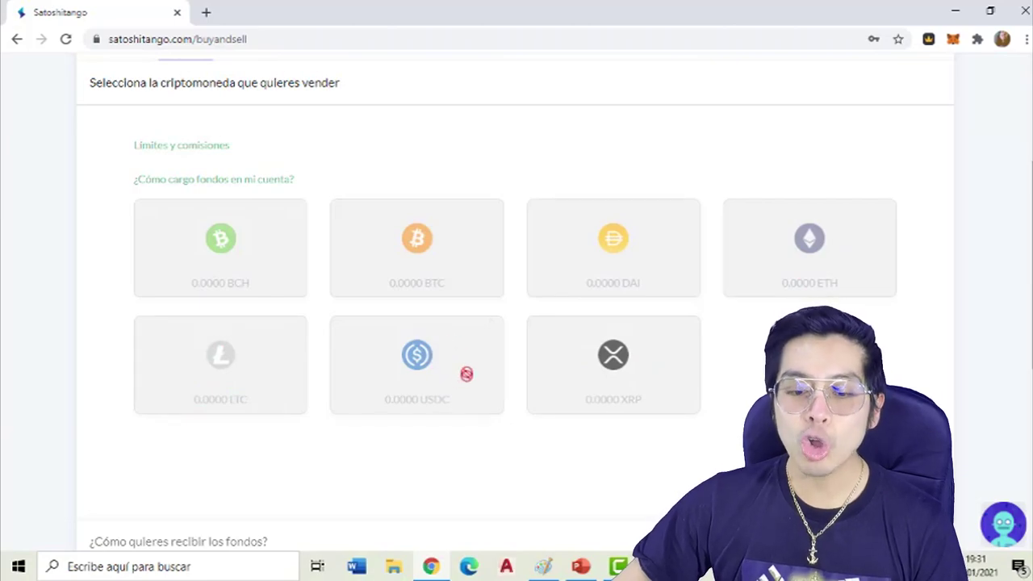
scroll(581, 311, up, 2)
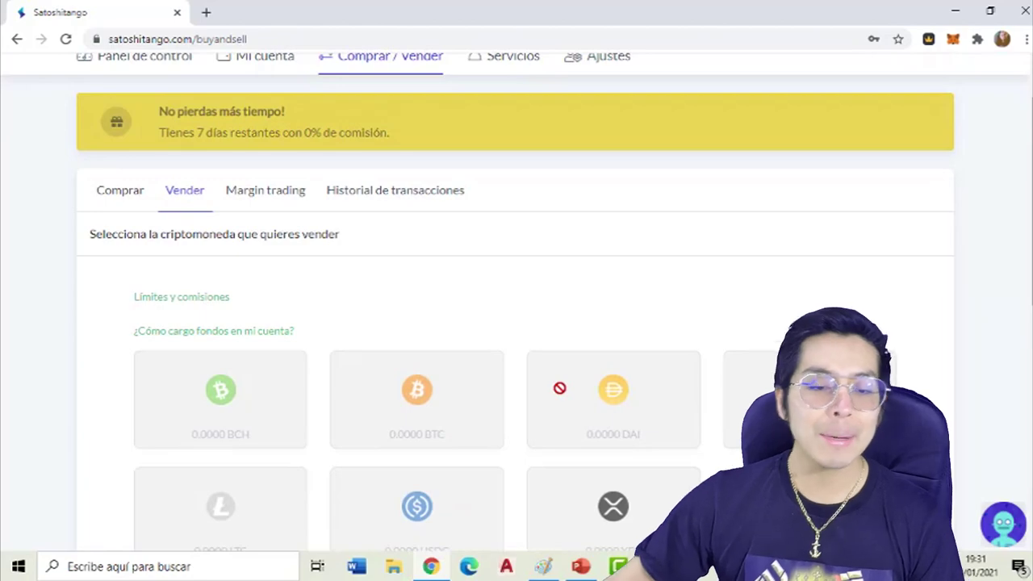
scroll(403, 320, up, 1)
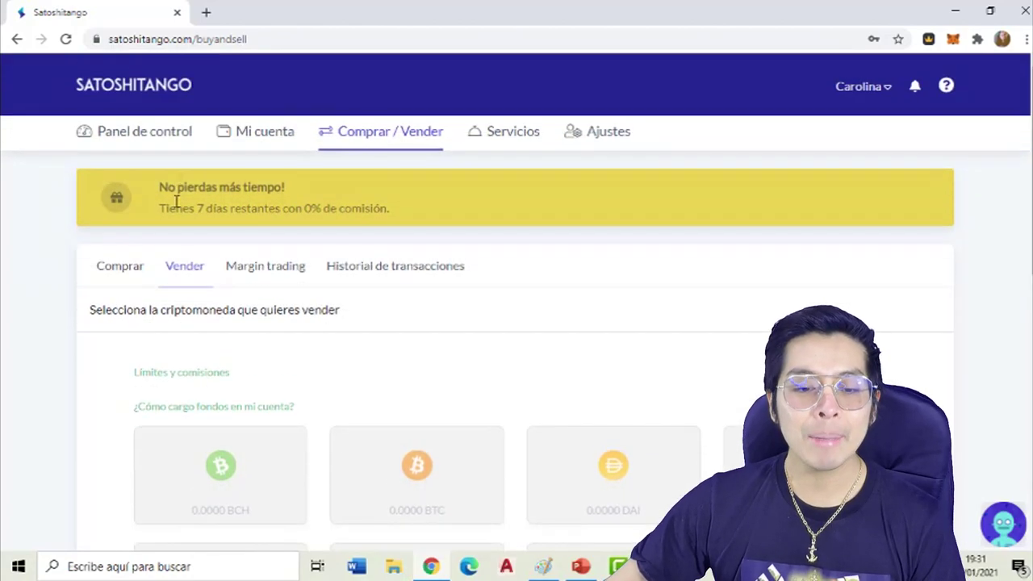
Step: Return to the dashboard and briefly highlight the 1,200.01 PEN balance
click(145, 132)
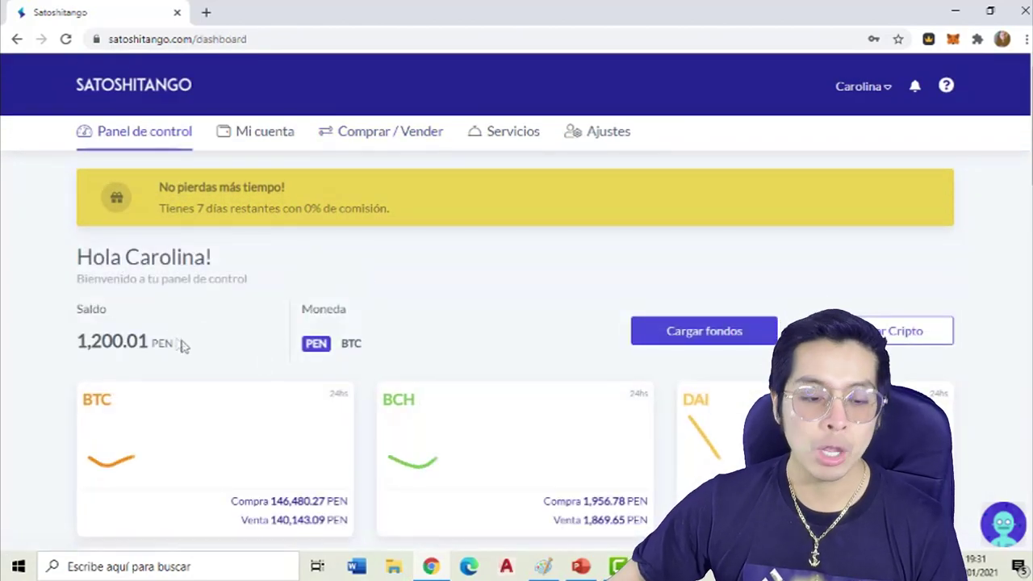
triple_click(176, 343)
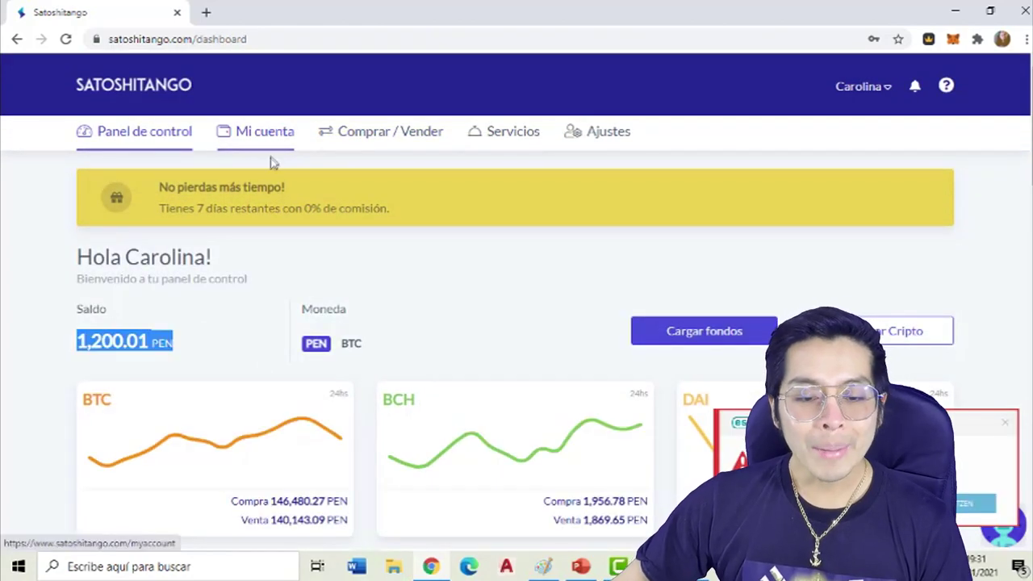
click(211, 343)
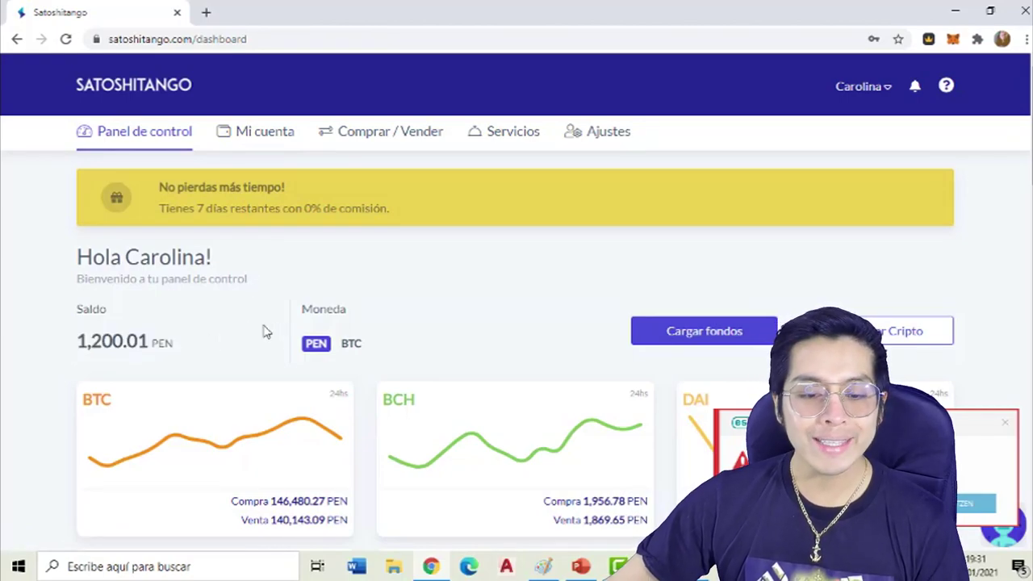
Step: From Mi cuenta, withdraw S/100.00 from Soles Peruanos by Transferencia
click(266, 137)
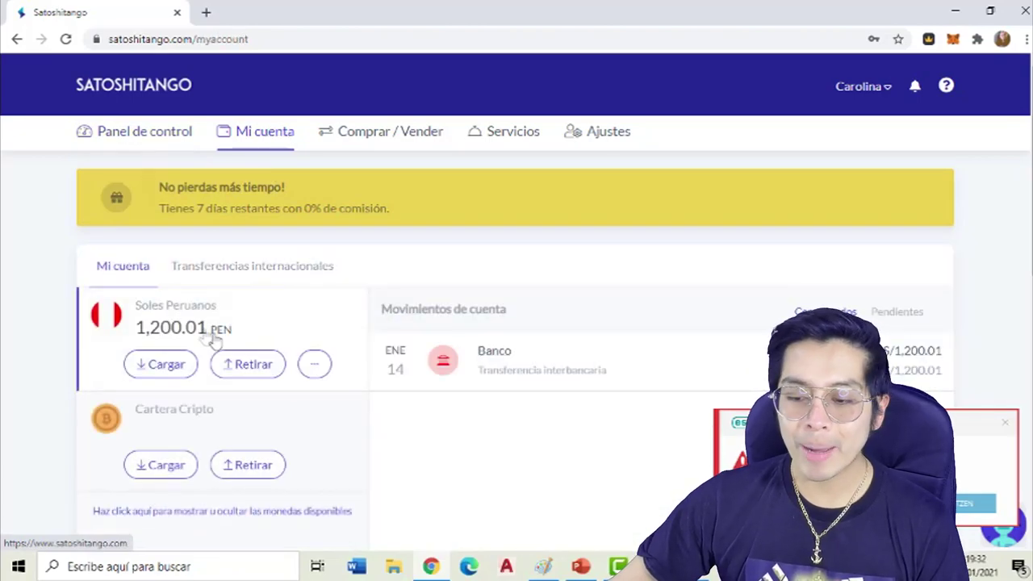
click(250, 375)
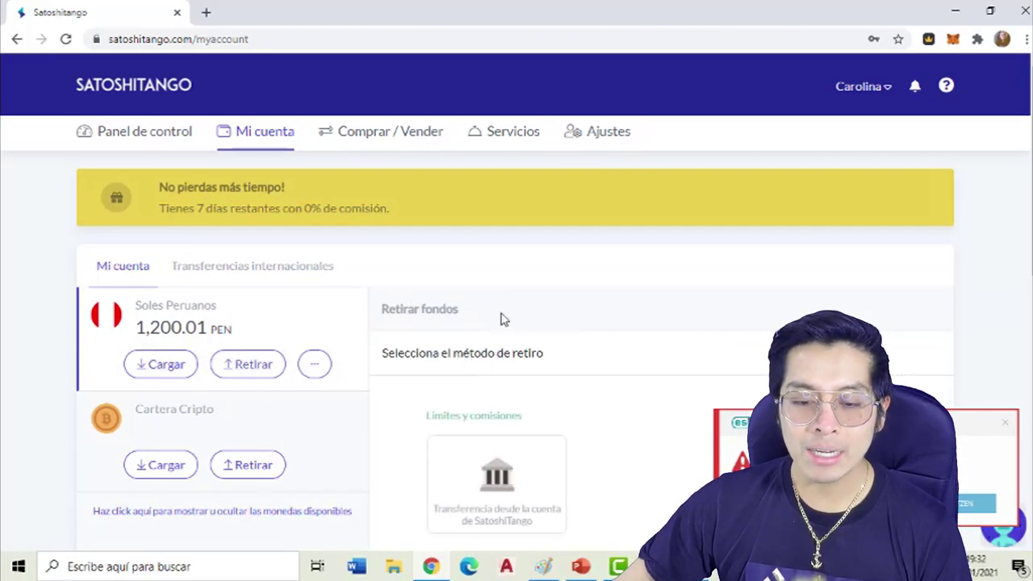
scroll(452, 258, down, 4)
scroll(423, 208, up, 1)
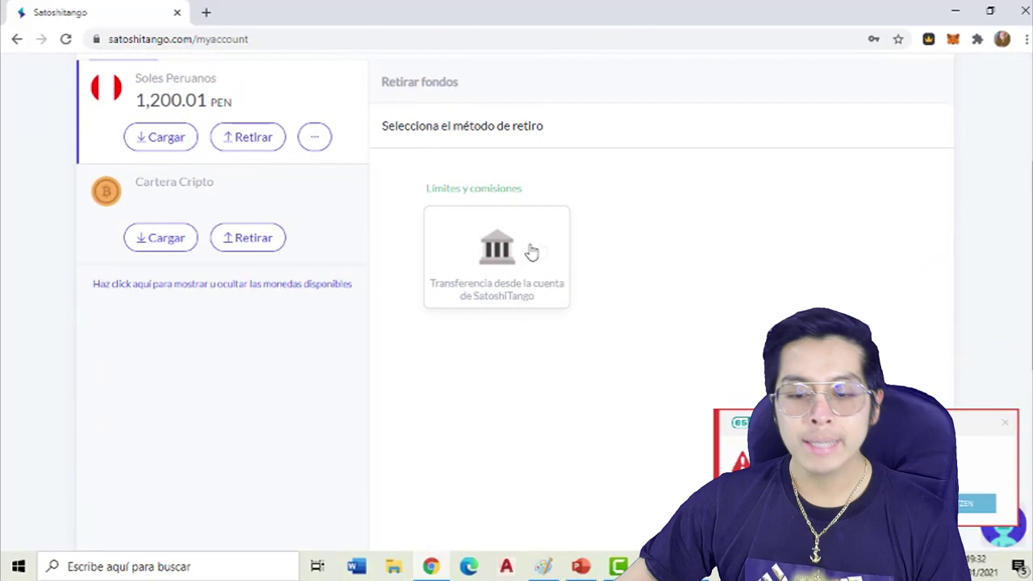
click(506, 257)
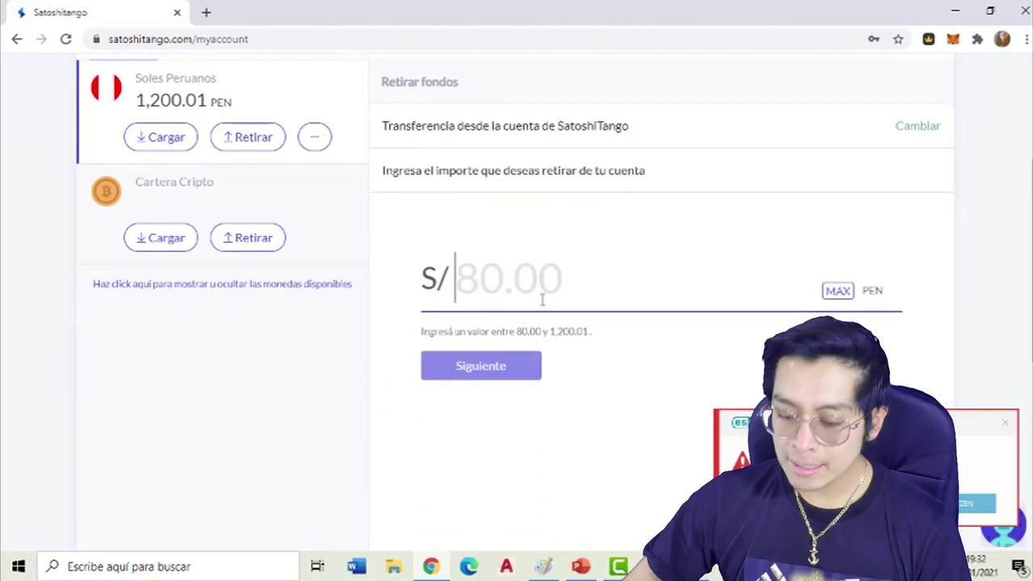
text(100)
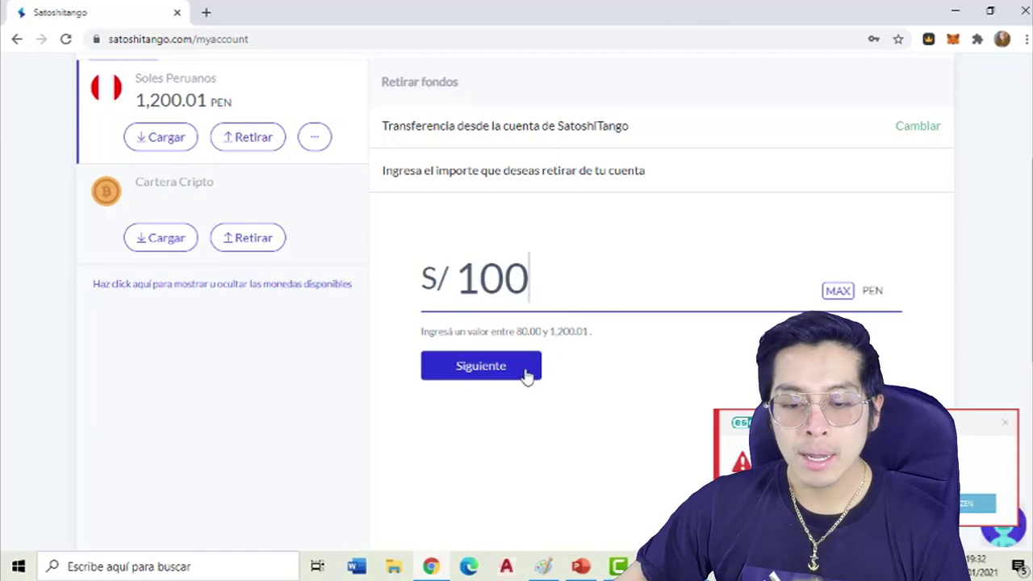
click(530, 367)
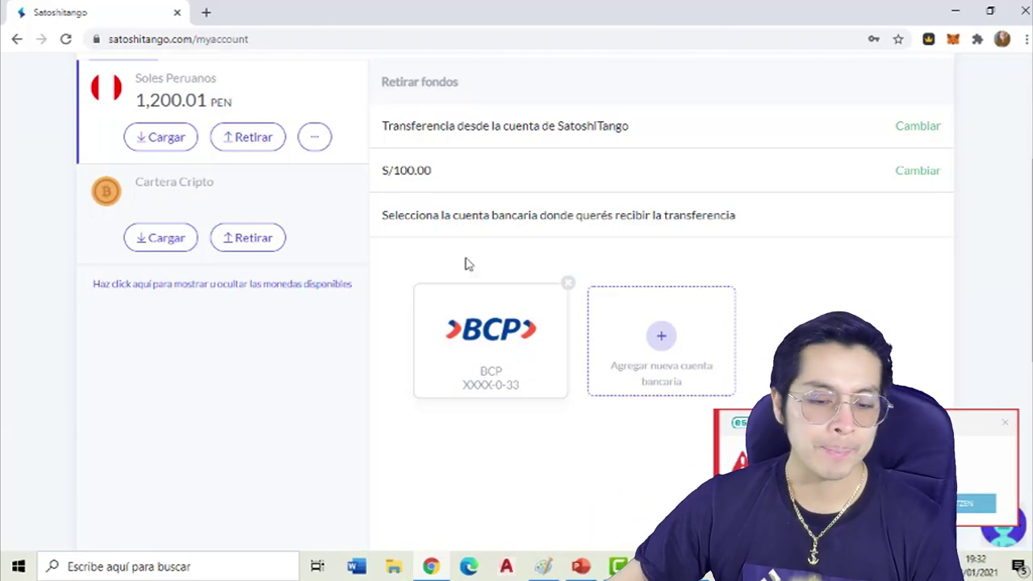
scroll(353, 279, up, 3)
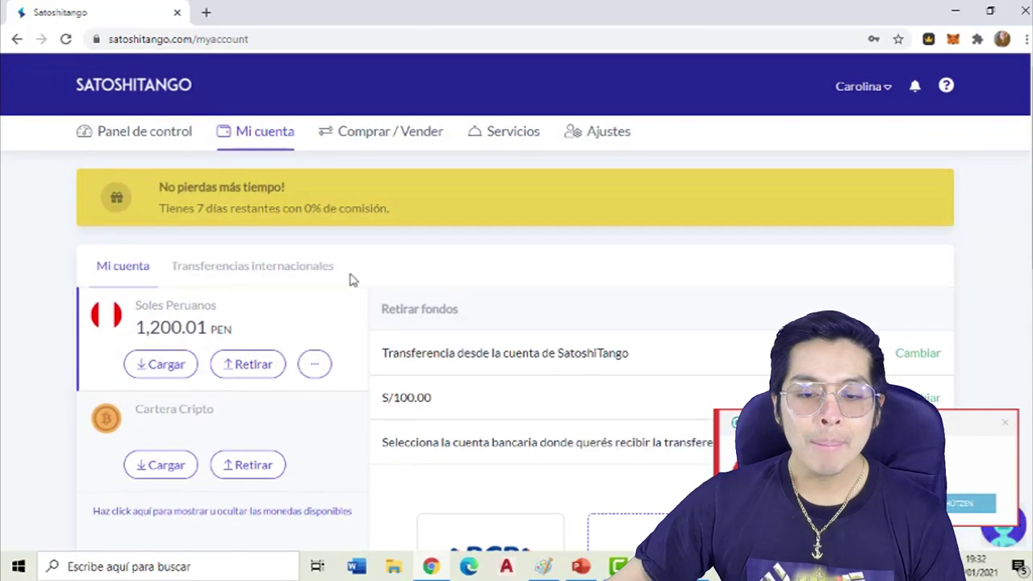
Step: Choose Ethereum on Comprar / Vender, pay with PEN, and enter 1200.01 as the amount
click(385, 133)
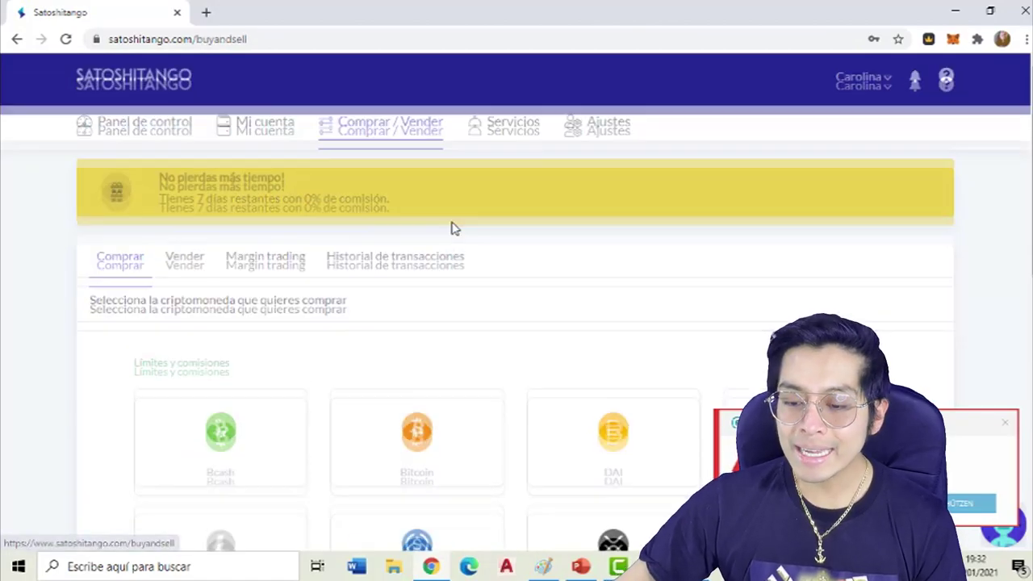
scroll(454, 226, down, 2)
click(1007, 426)
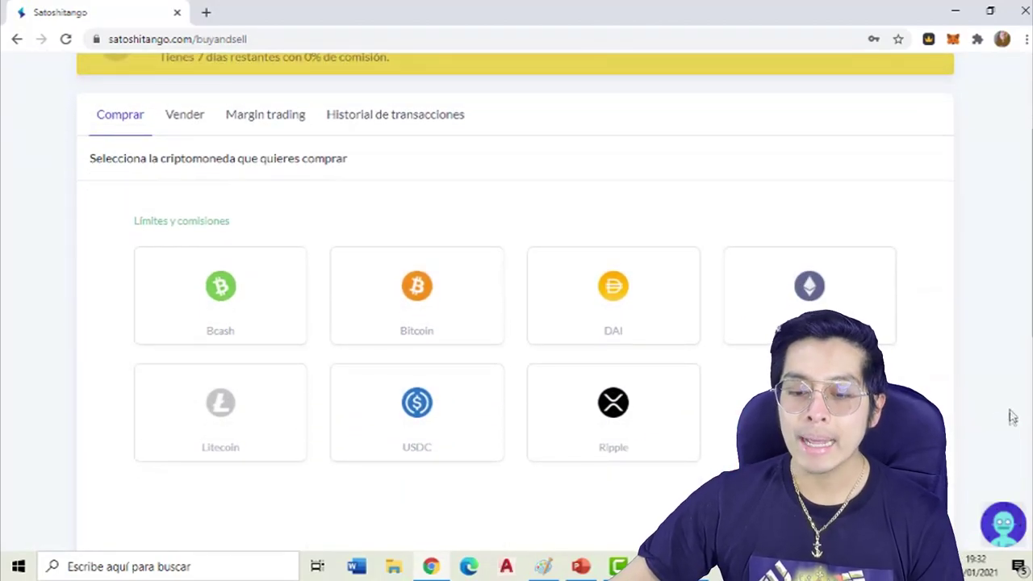
click(809, 290)
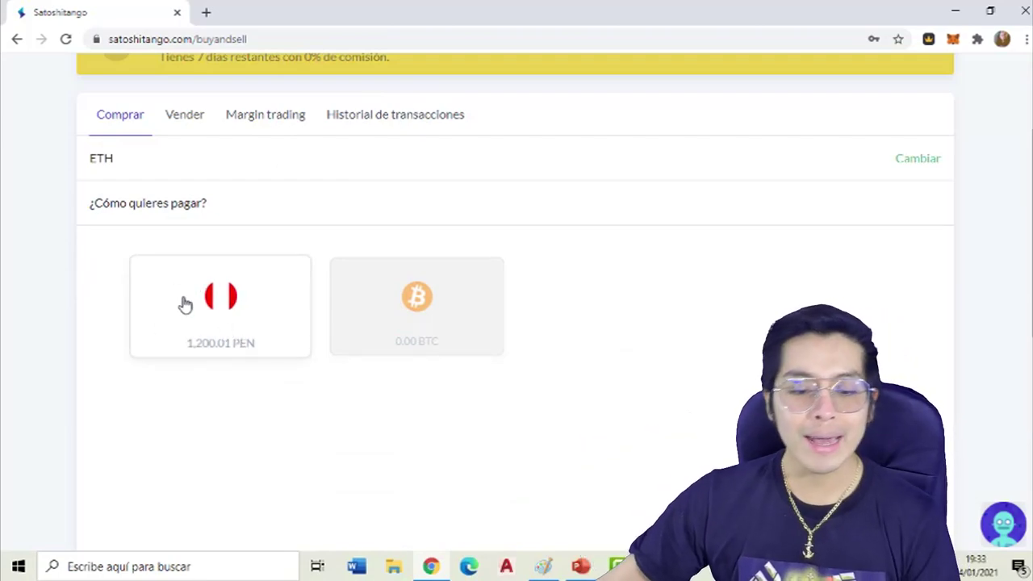
click(218, 309)
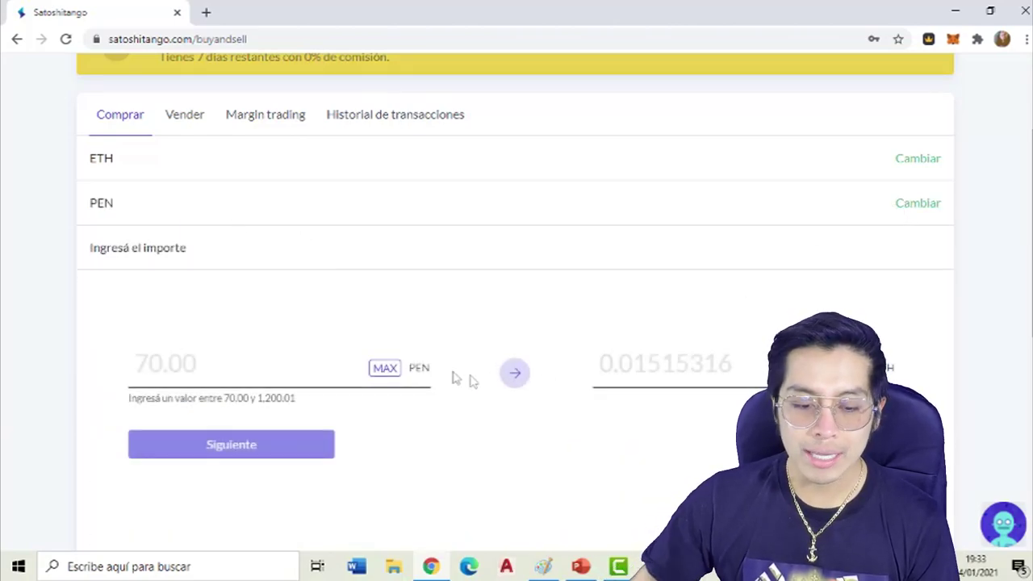
click(229, 374)
text(1200)
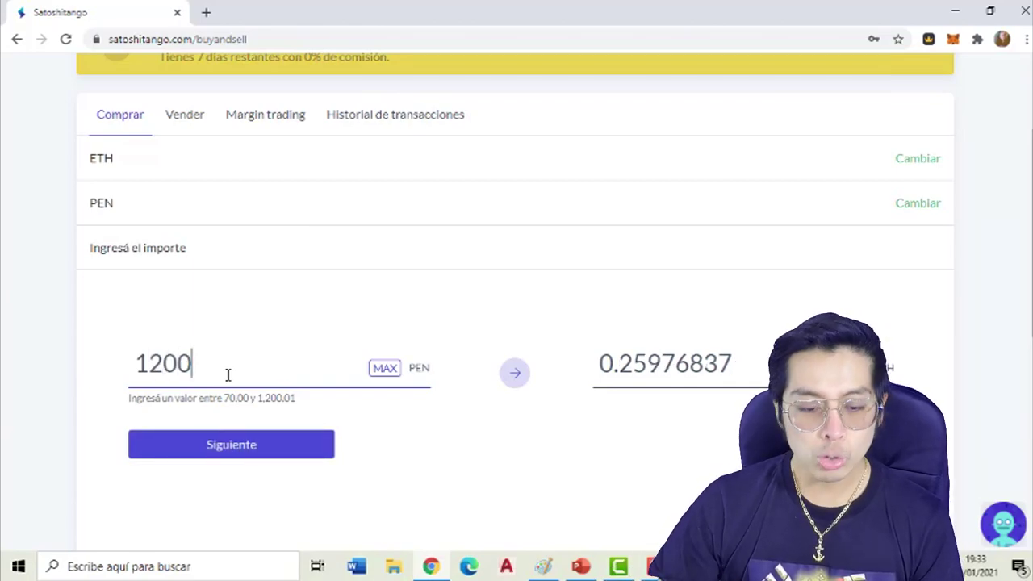
text(.01)
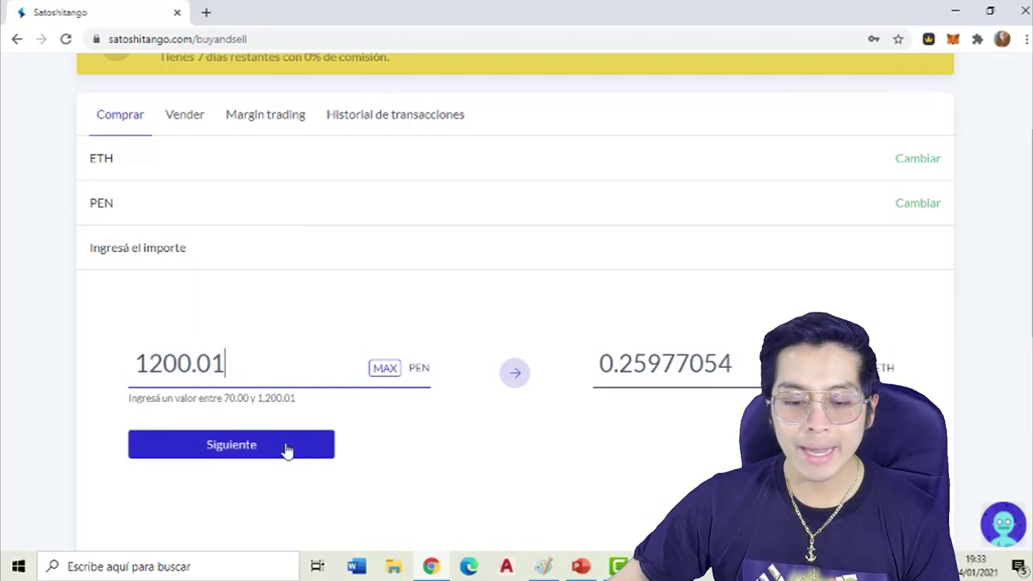
Step: Correct the PEN amount to 1200.01 and continue to the Resumen at 4,619.69 PEN/ETH
key(BackSpace)
key(BackSpace)
text(01)
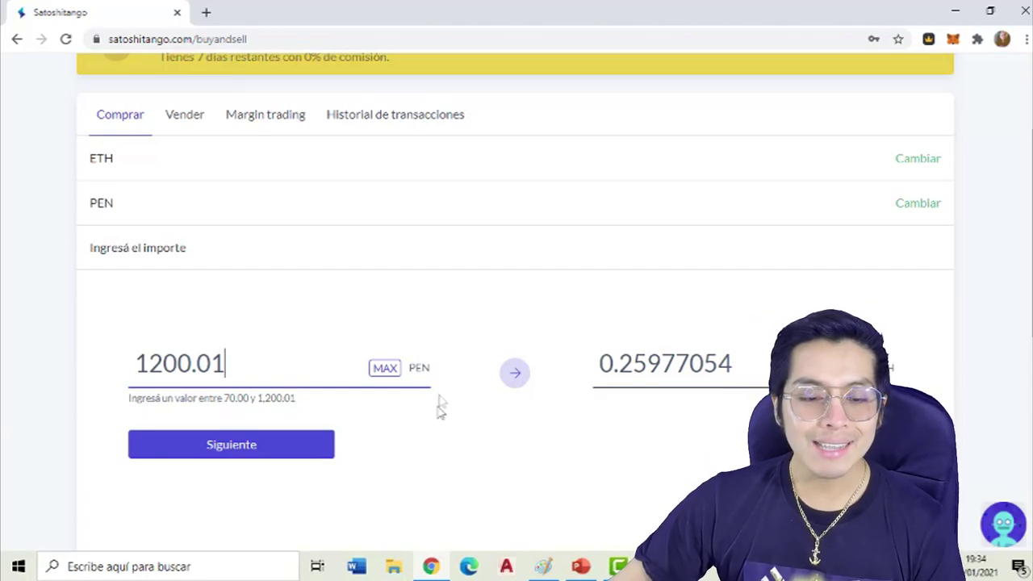
scroll(327, 330, down, 1)
scroll(399, 302, up, 2)
scroll(304, 313, down, 1)
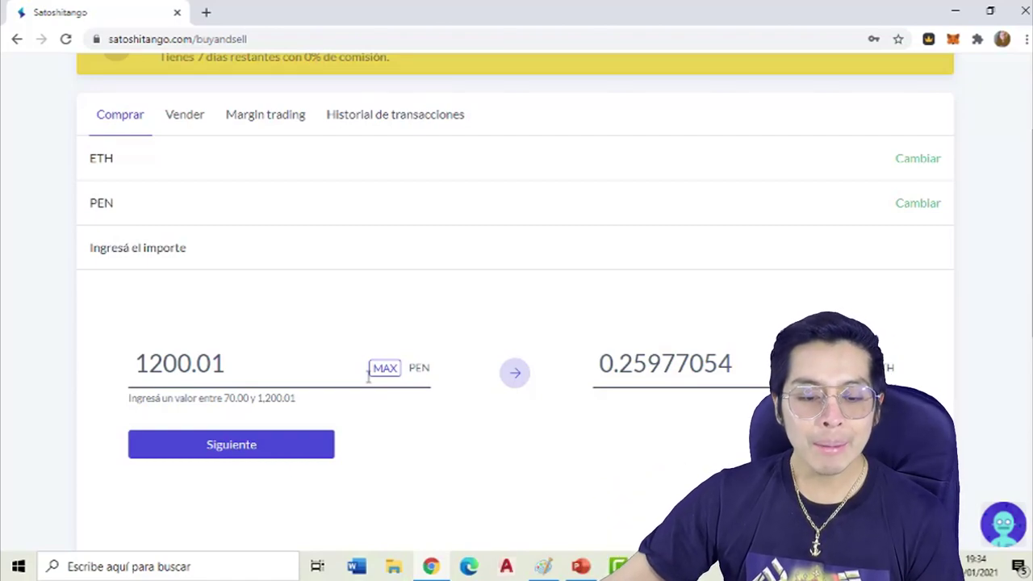
click(234, 453)
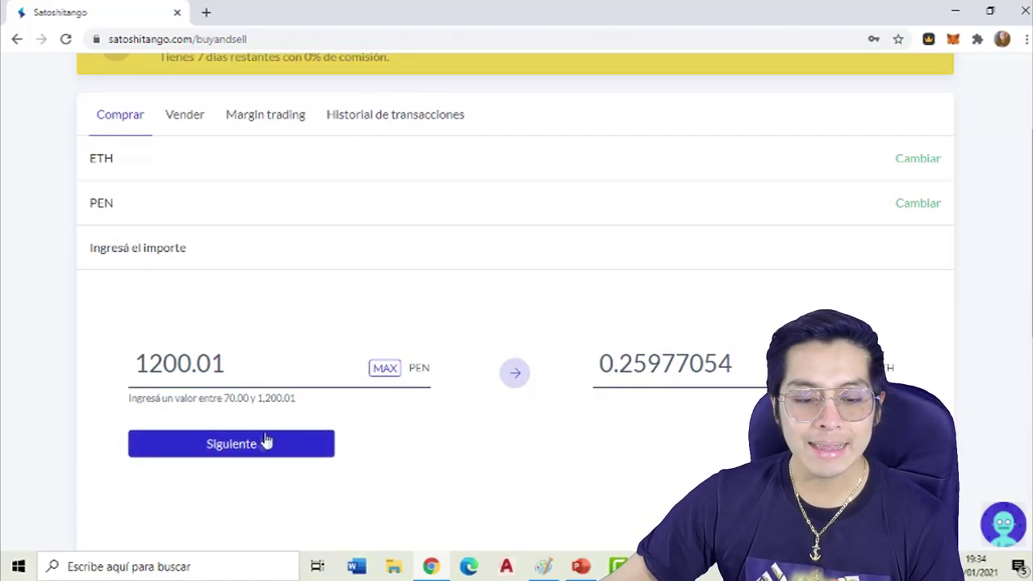
click(247, 445)
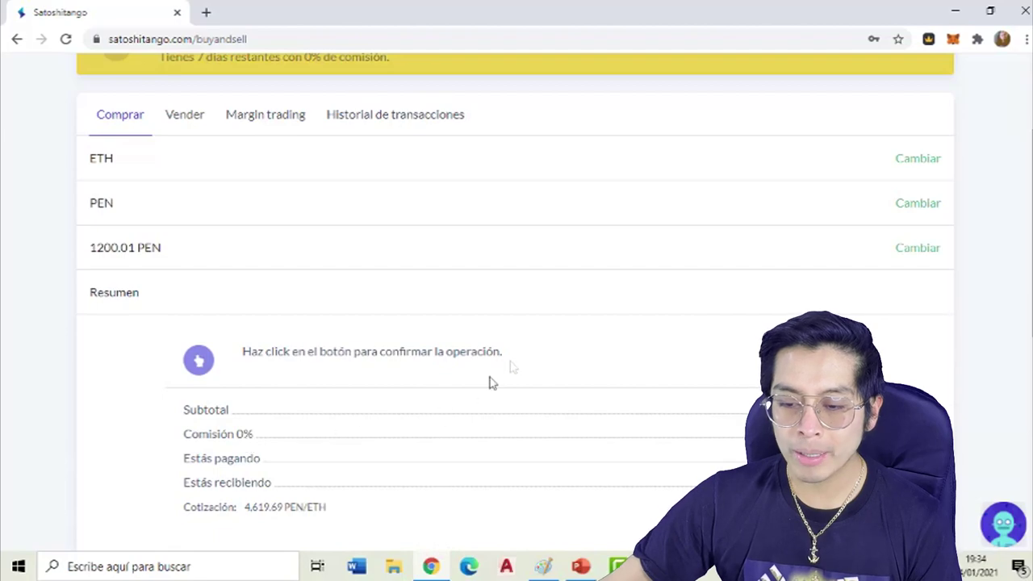
scroll(492, 383, down, 3)
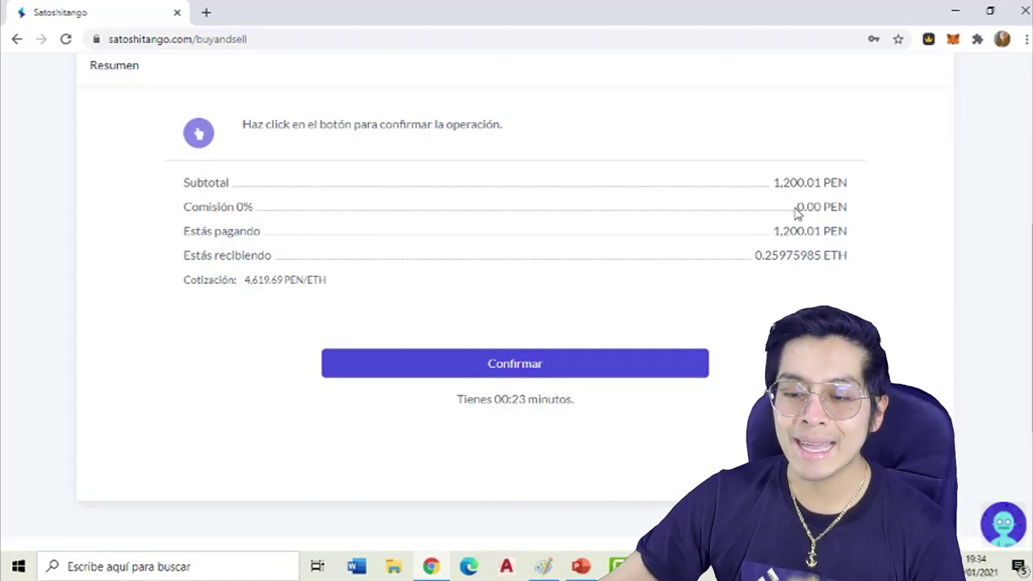
drag(795, 210, 825, 202)
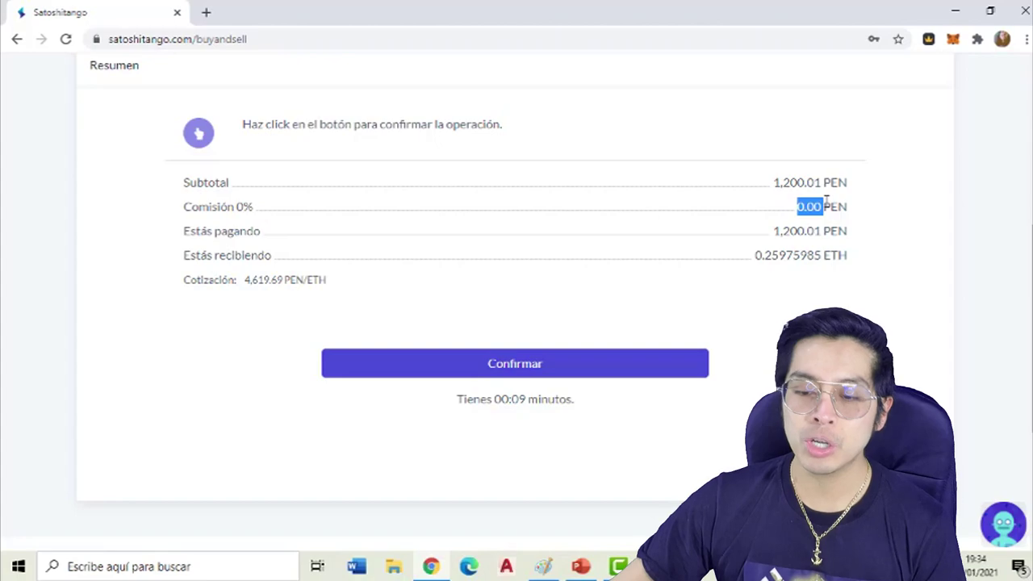
drag(860, 216, 774, 217)
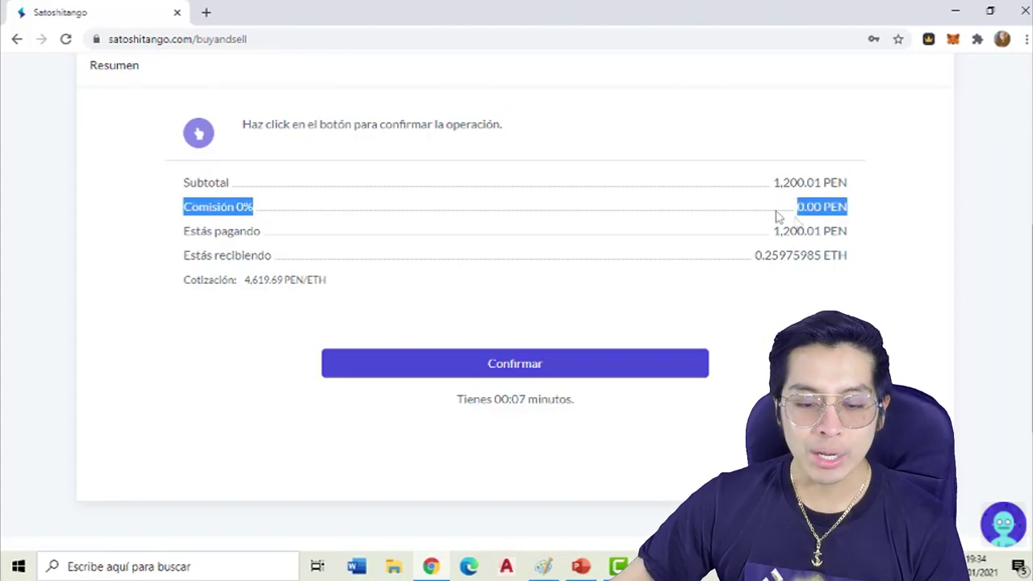
click(864, 226)
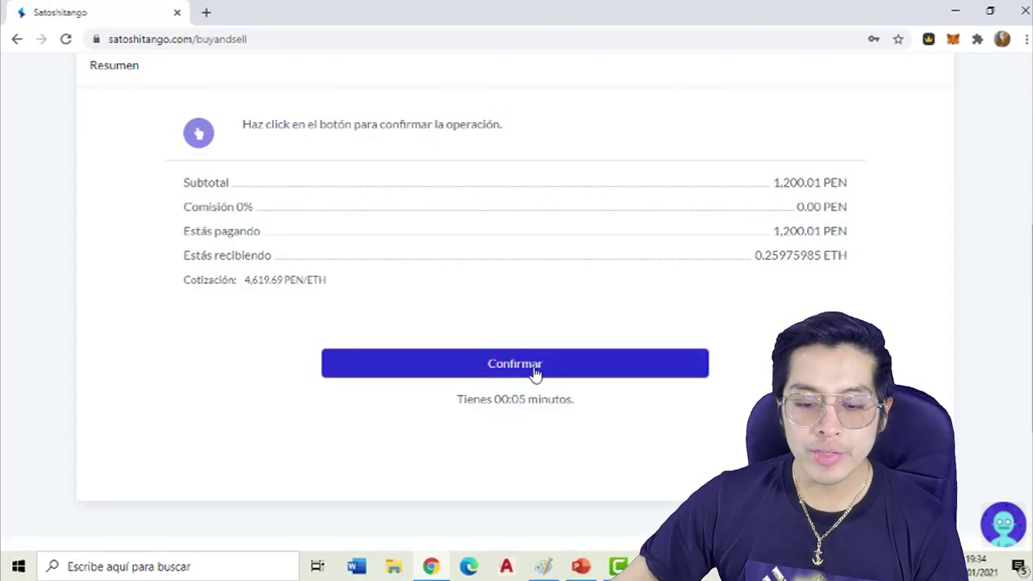
Step: Confirm the 0.25975985 ETH purchase and close the FELICITACIONES! message
click(539, 368)
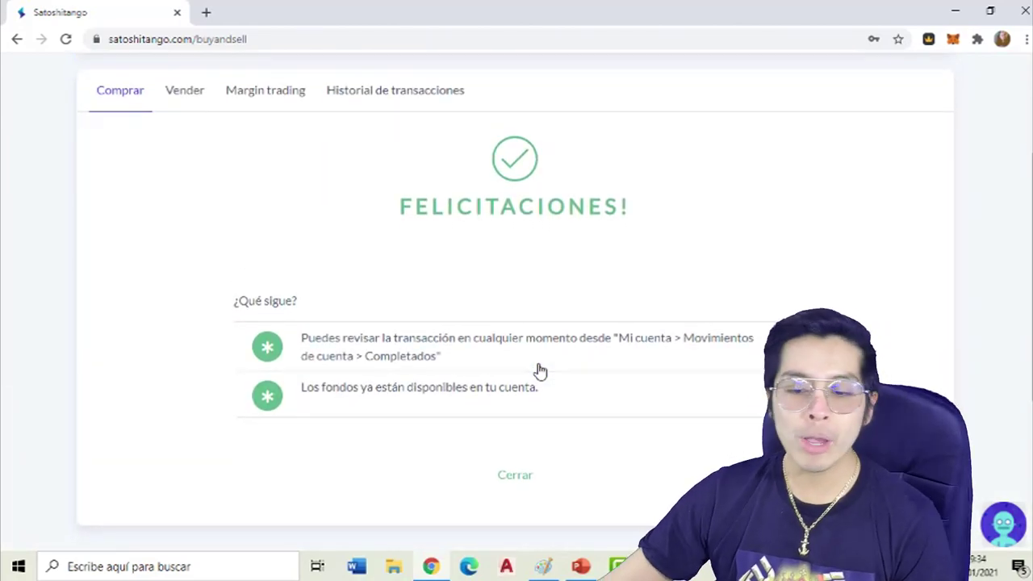
drag(637, 212, 384, 227)
drag(444, 359, 300, 349)
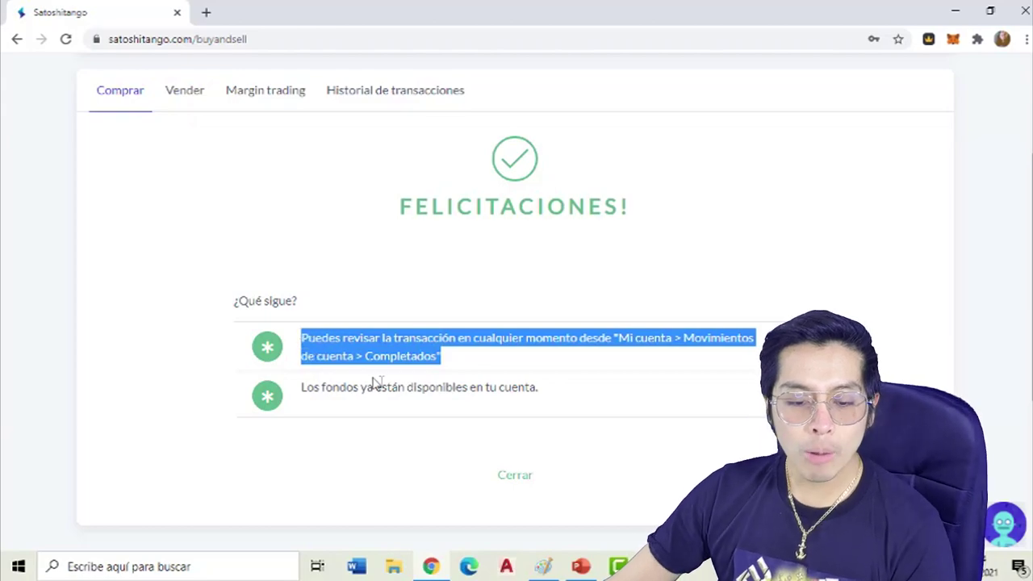
click(511, 480)
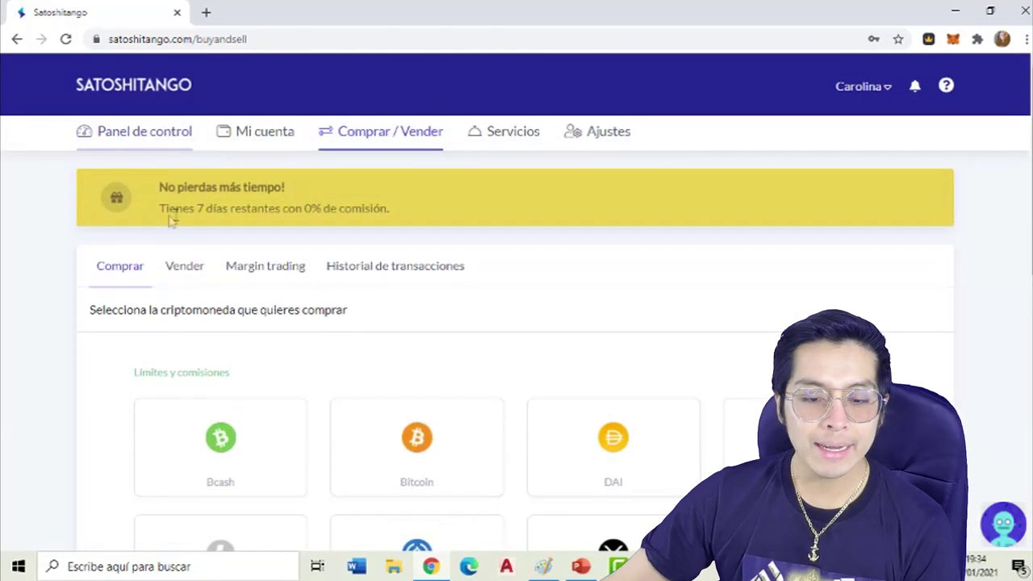
scroll(231, 188, up, 3)
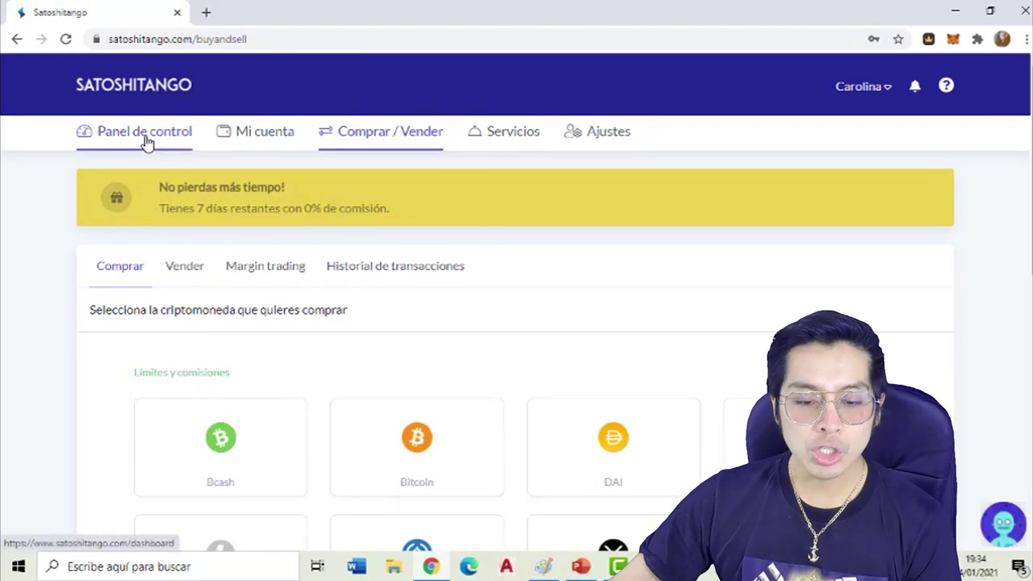
Step: View the Compra Ether row in Historial de transacciones, then return to the dashboard
click(395, 271)
scroll(427, 230, down, 2)
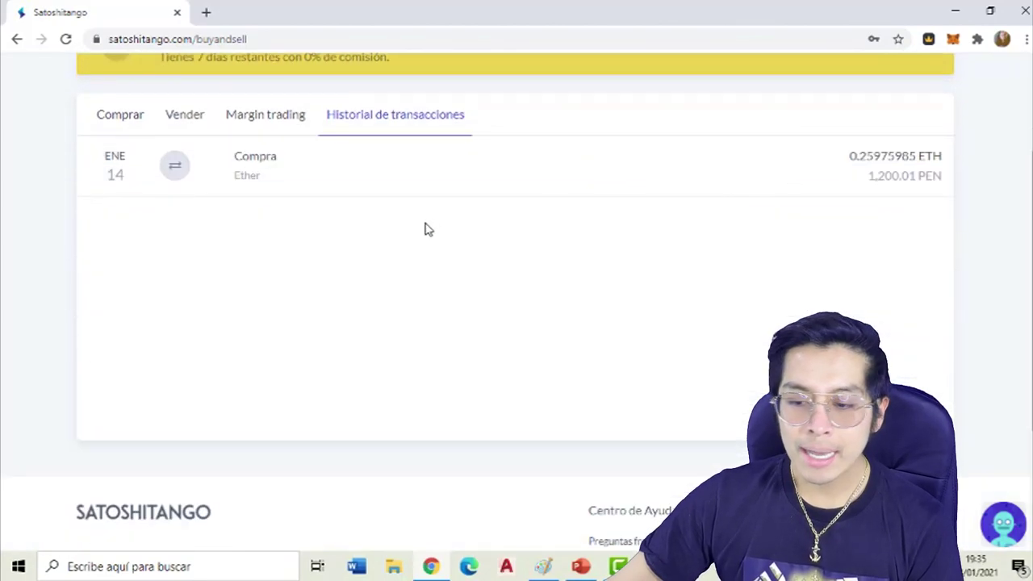
scroll(411, 222, up, 2)
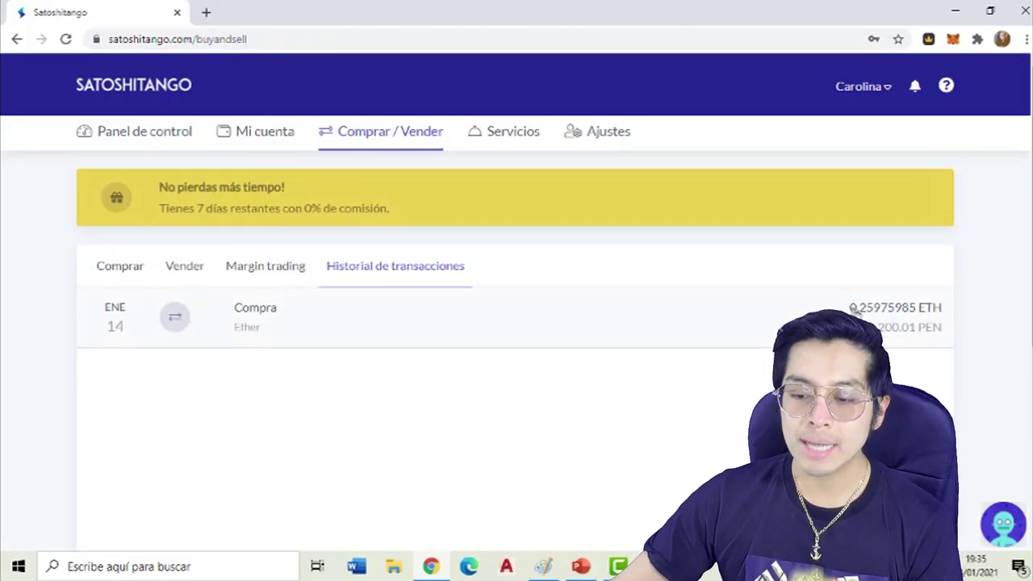
drag(918, 319, 938, 319)
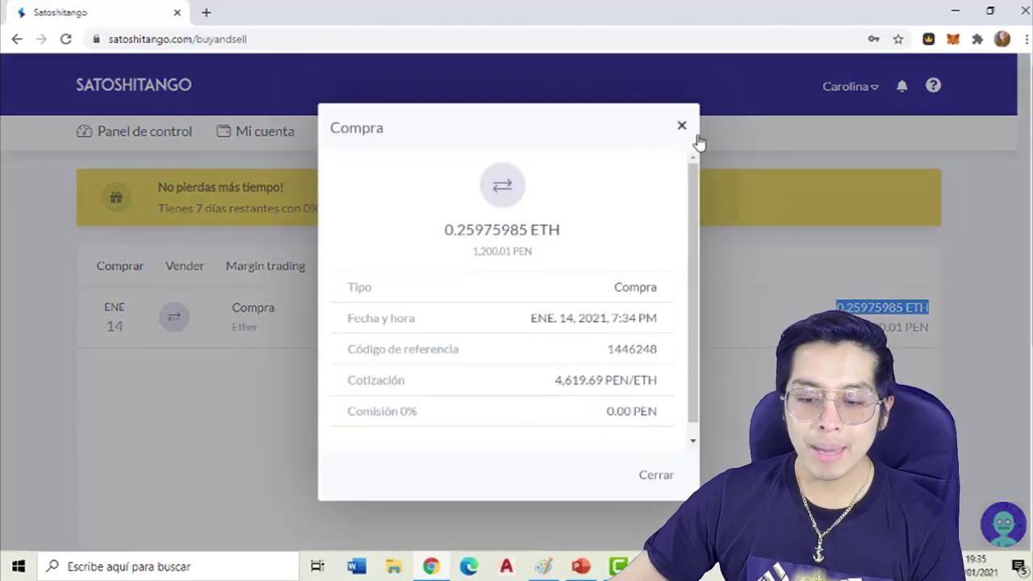
click(681, 126)
click(127, 132)
scroll(553, 300, down, 5)
Step: Scroll to Cartera Cripto and highlight the Bitcoin, Ether, Litecoin, Ripple, Bcash and DAI entries
scroll(553, 307, up, 7)
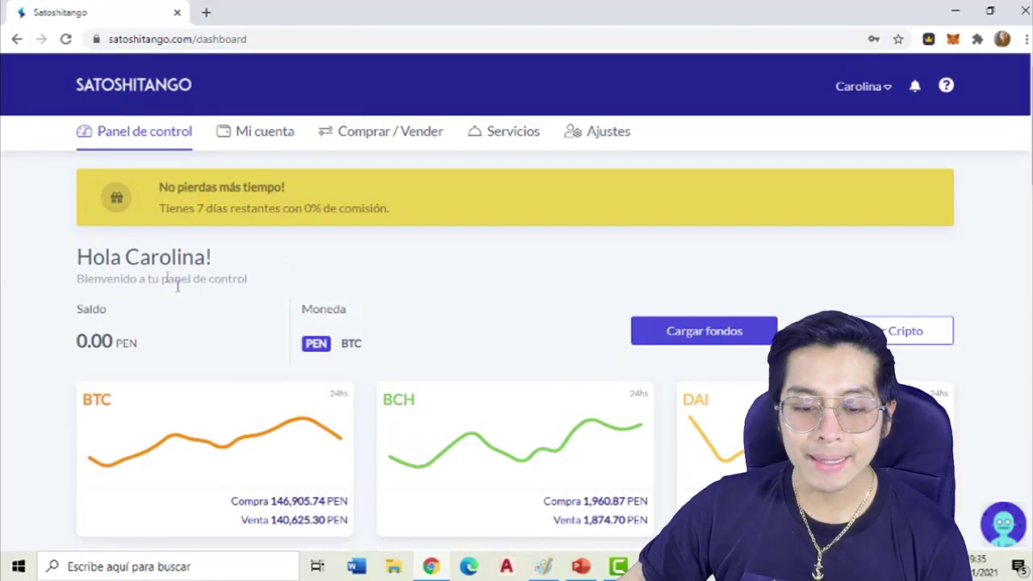
scroll(454, 275, down, 3)
scroll(455, 275, up, 3)
scroll(488, 282, down, 6)
scroll(474, 283, down, 2)
drag(187, 166, 89, 165)
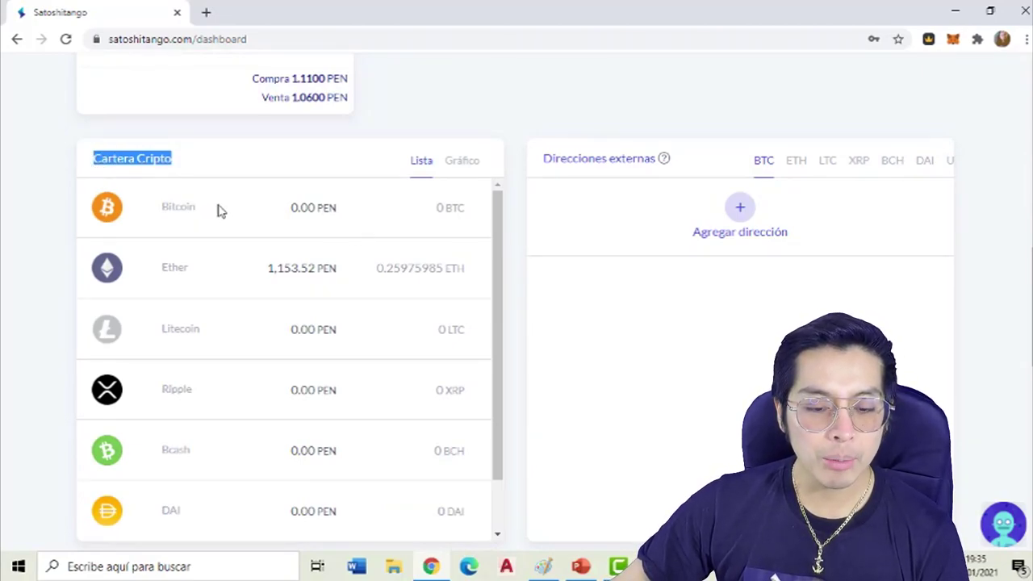
double_click(191, 207)
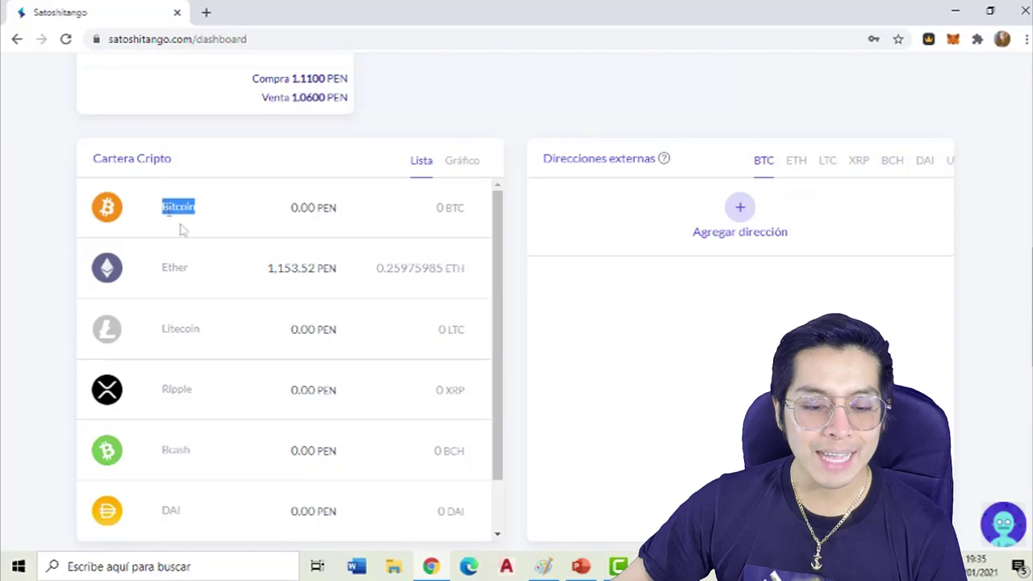
double_click(180, 267)
double_click(180, 328)
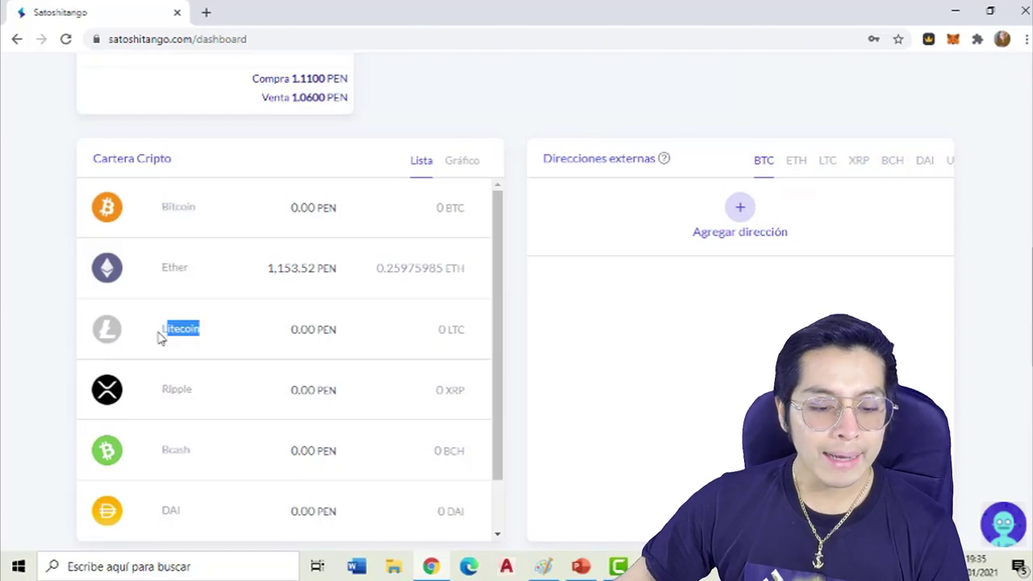
double_click(185, 389)
double_click(199, 449)
double_click(149, 509)
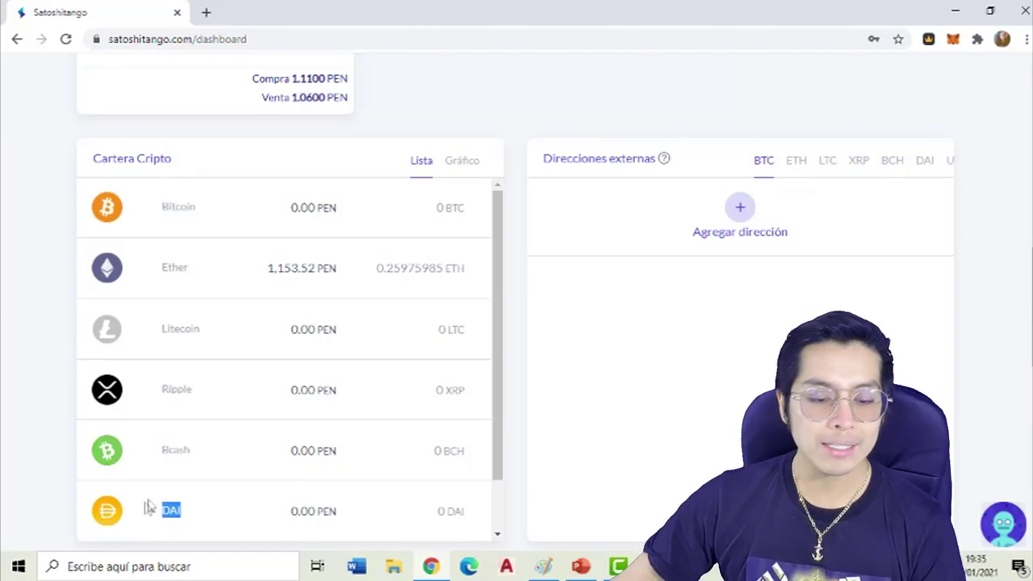
Step: Highlight Ether's 0.25975985 ETH balance and its 1,153.52 PEN value
scroll(298, 484, down, 1)
scroll(342, 422, up, 2)
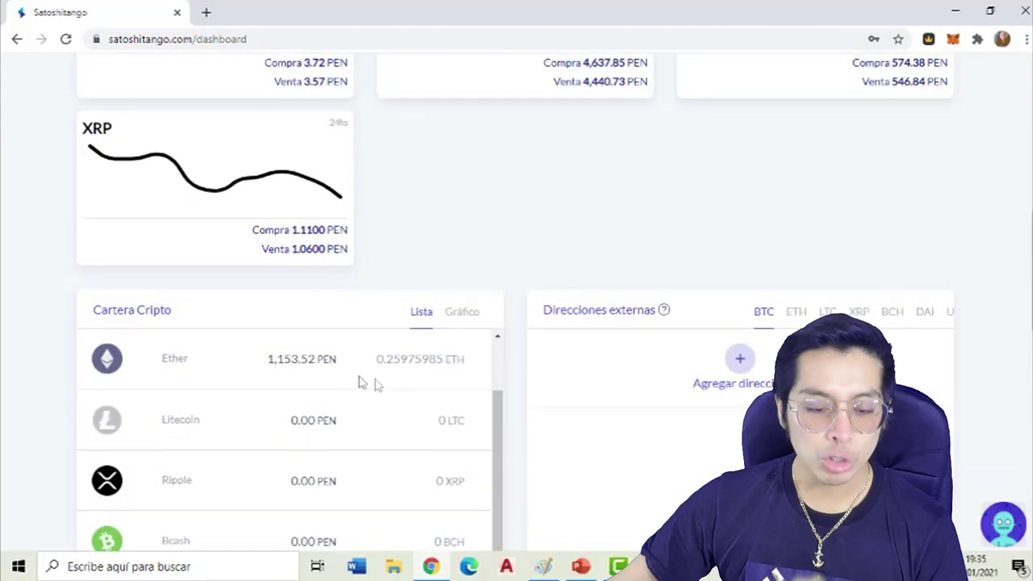
scroll(318, 382, up, 1)
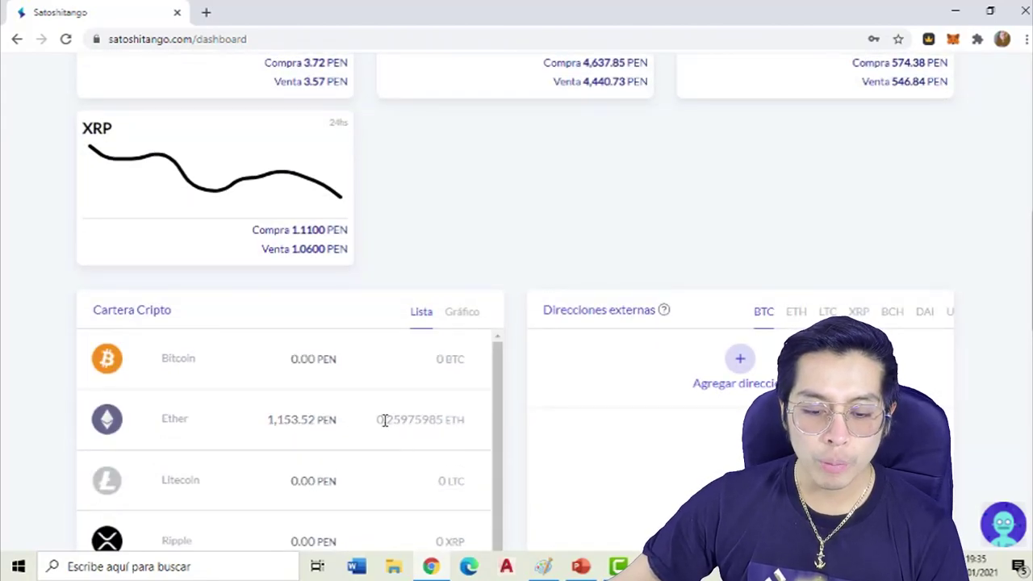
drag(378, 419, 422, 426)
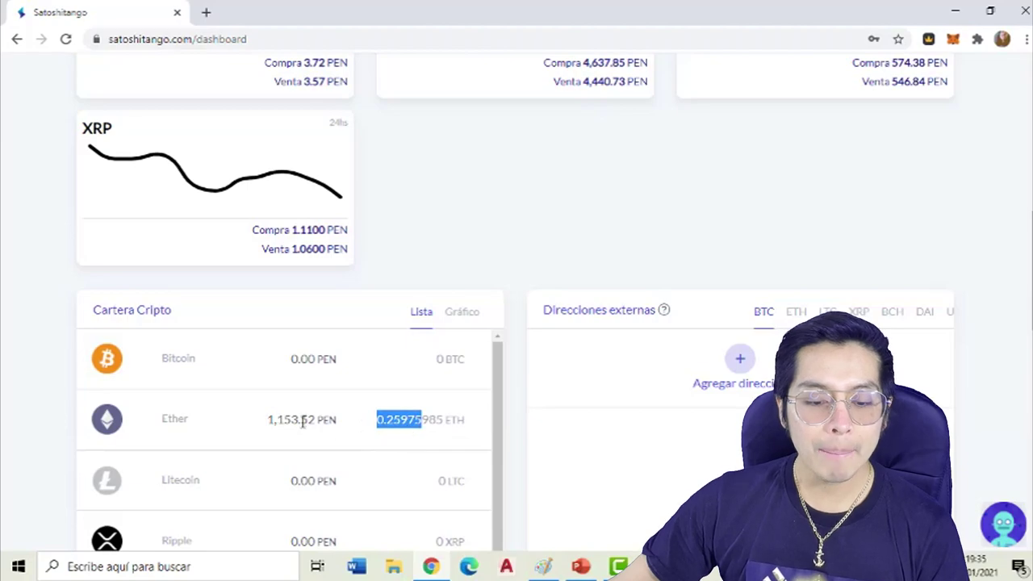
drag(337, 420, 268, 419)
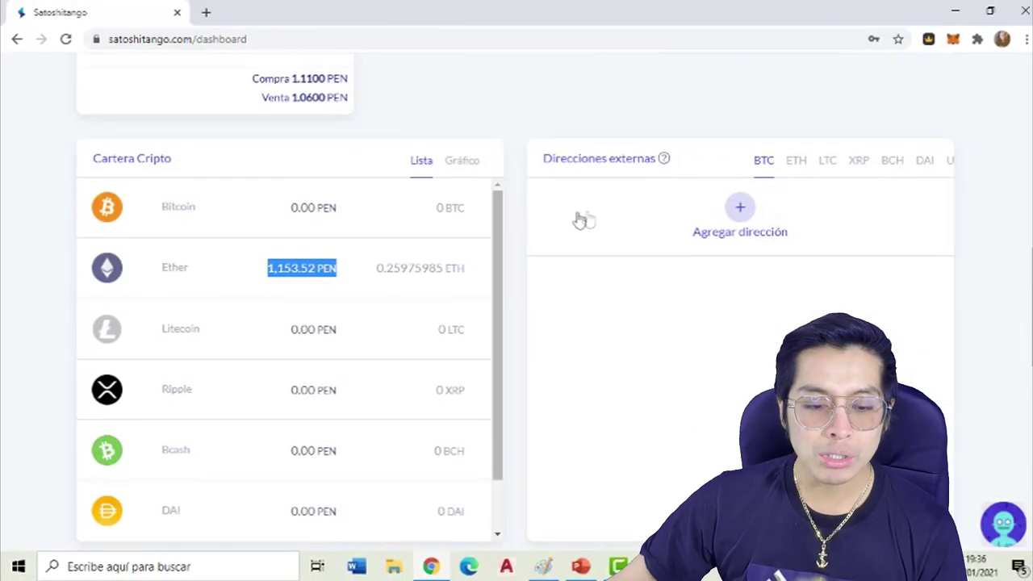
click(663, 346)
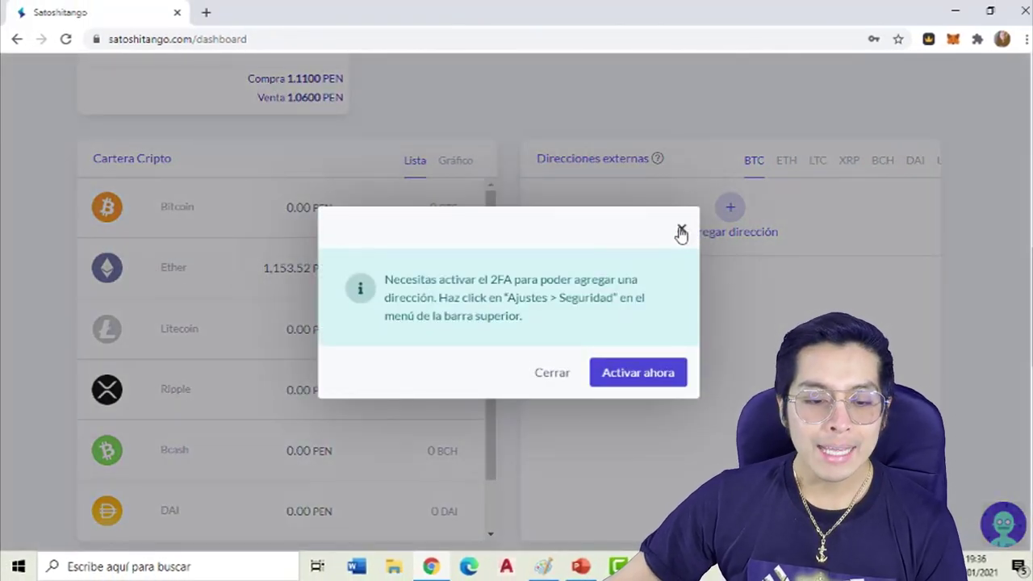
click(682, 229)
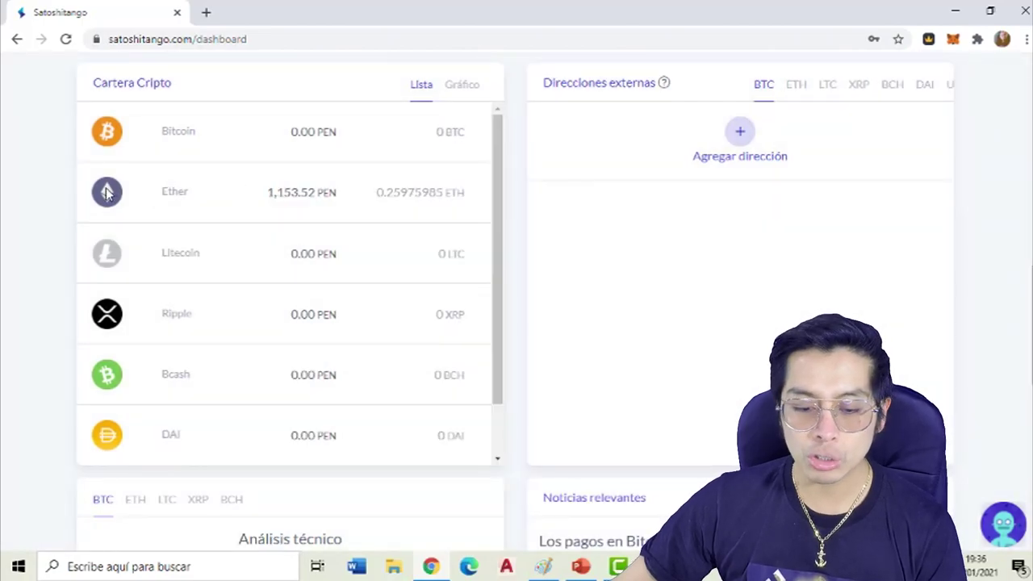
scroll(484, 292, down, 5)
scroll(497, 319, up, 10)
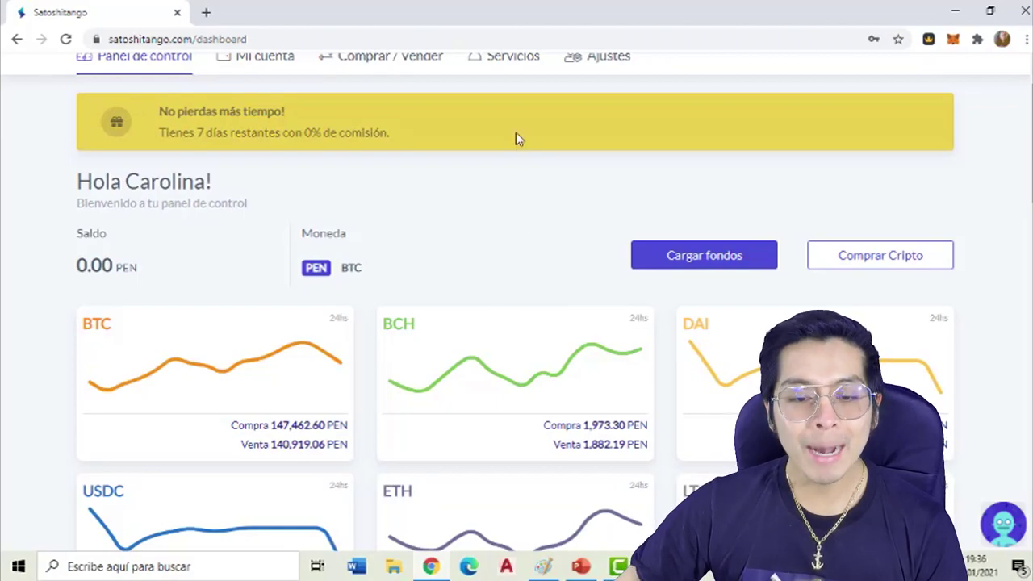
scroll(424, 156, up, 1)
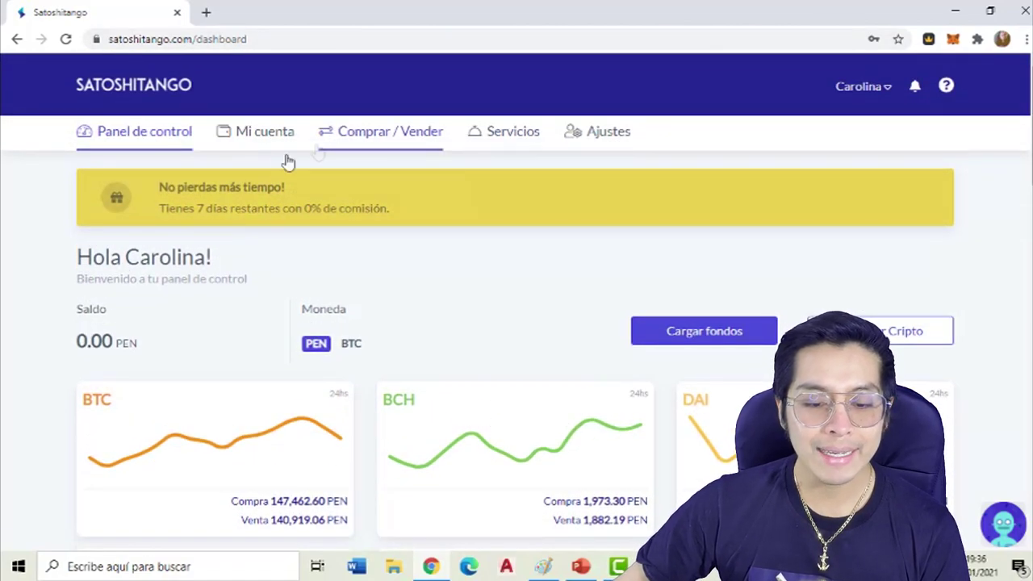
Step: Start a Cartera Cripto withdrawal of the full 0.25975985 ETH balance using MAX
click(268, 137)
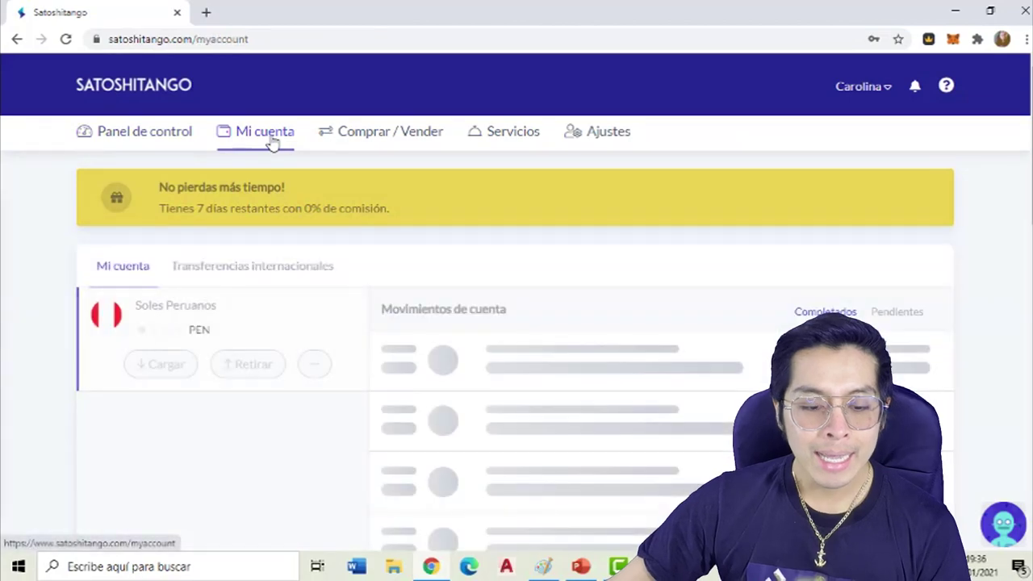
scroll(424, 284, down, 1)
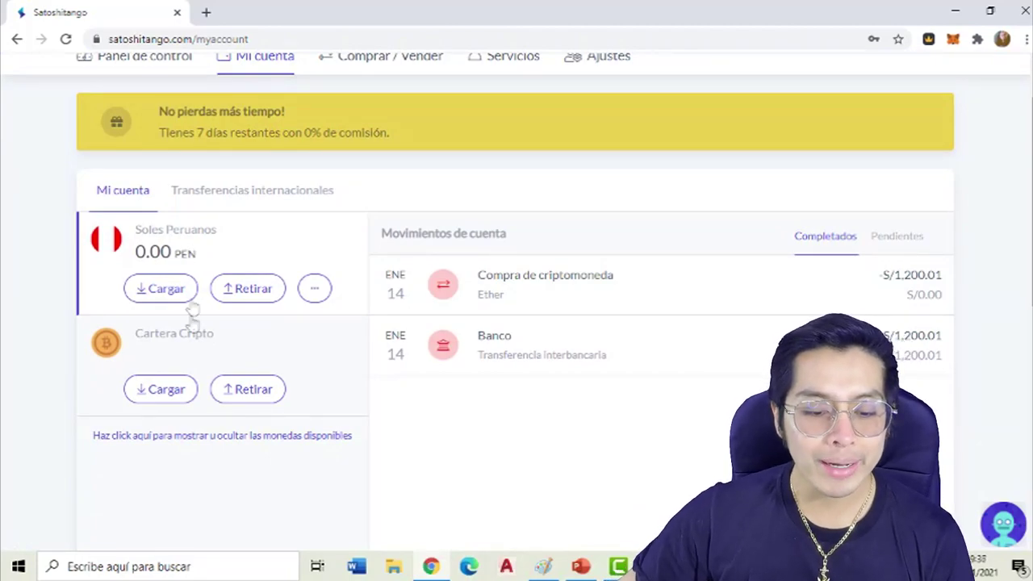
click(144, 349)
scroll(228, 379, down, 1)
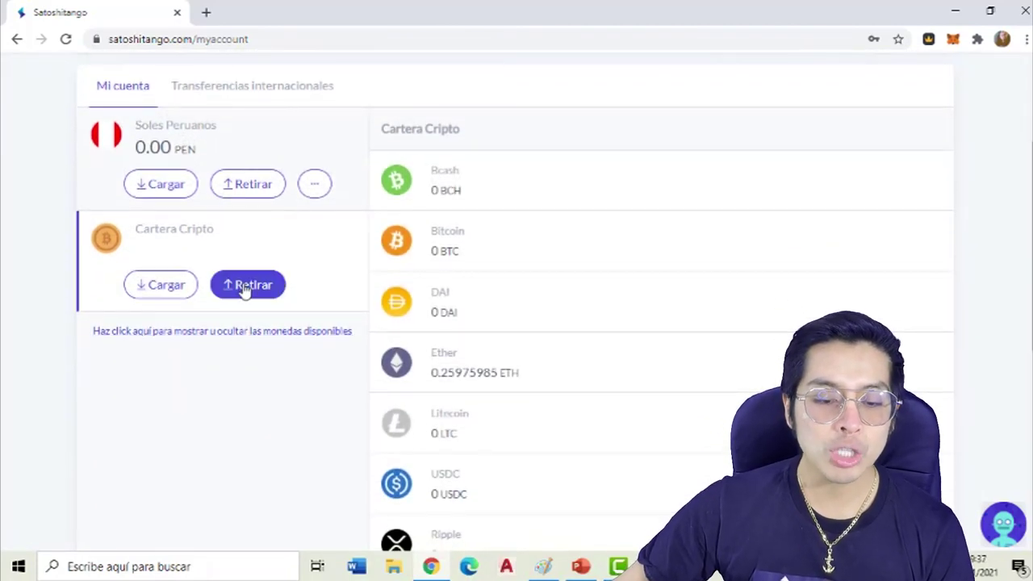
click(261, 297)
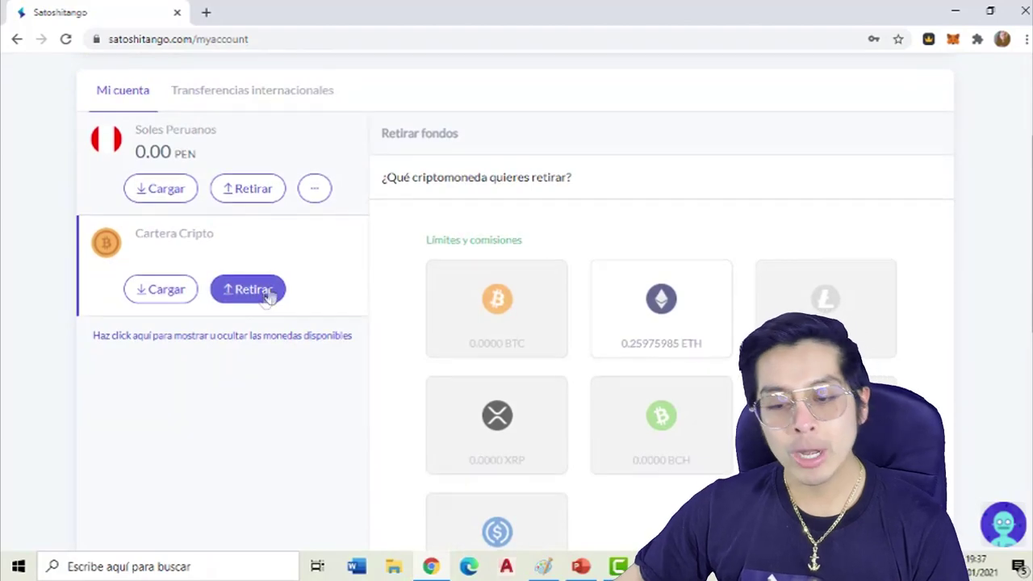
click(660, 303)
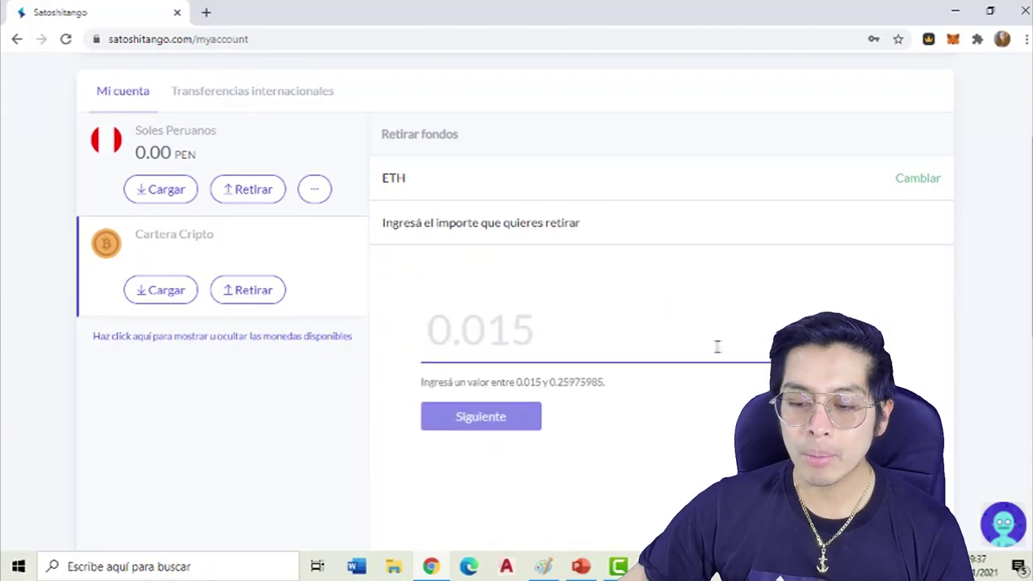
click(829, 339)
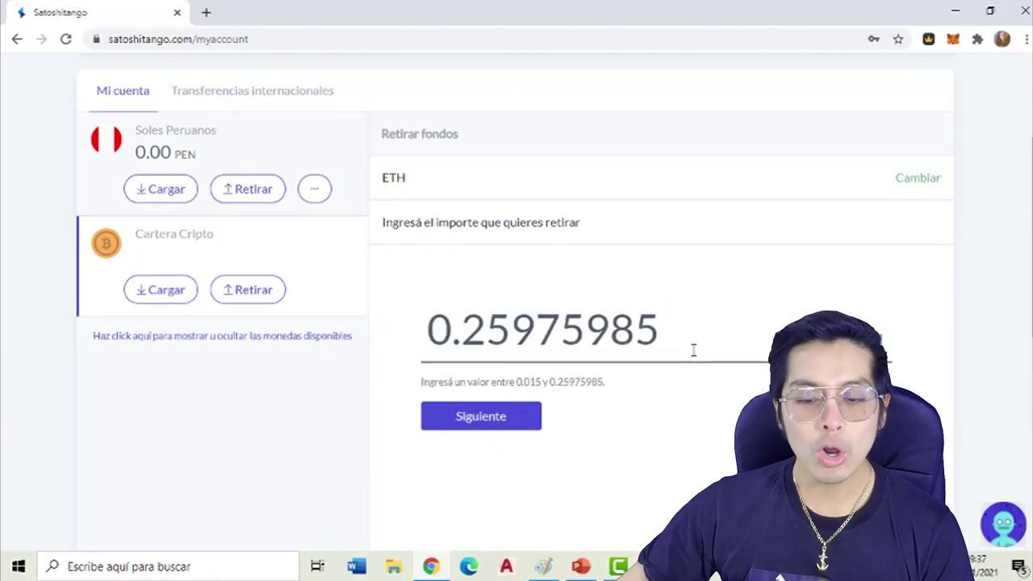
scroll(692, 350, down, 2)
click(506, 278)
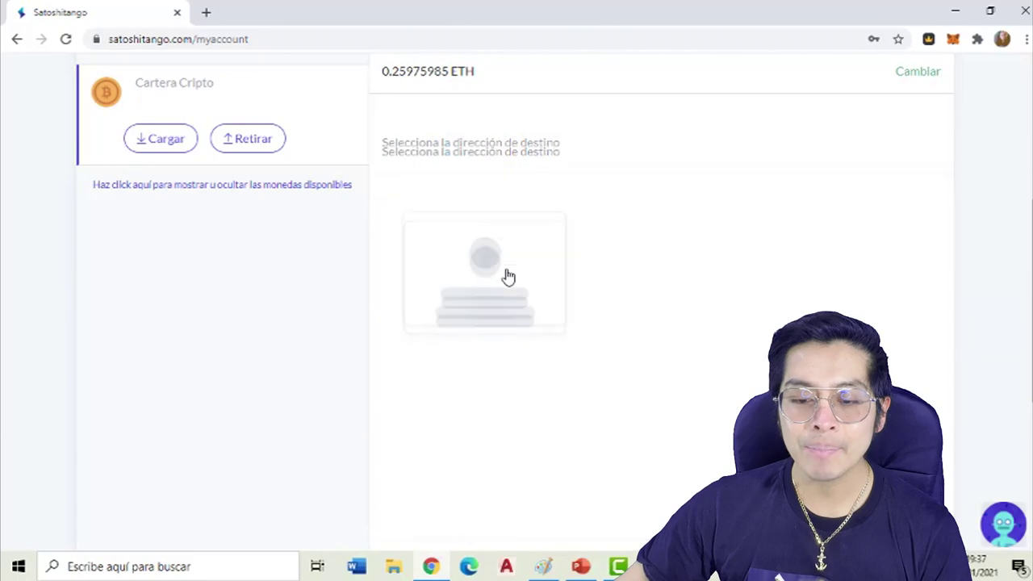
Step: Try adding a new destination address, read the 2FA-required notice, and close it
click(492, 238)
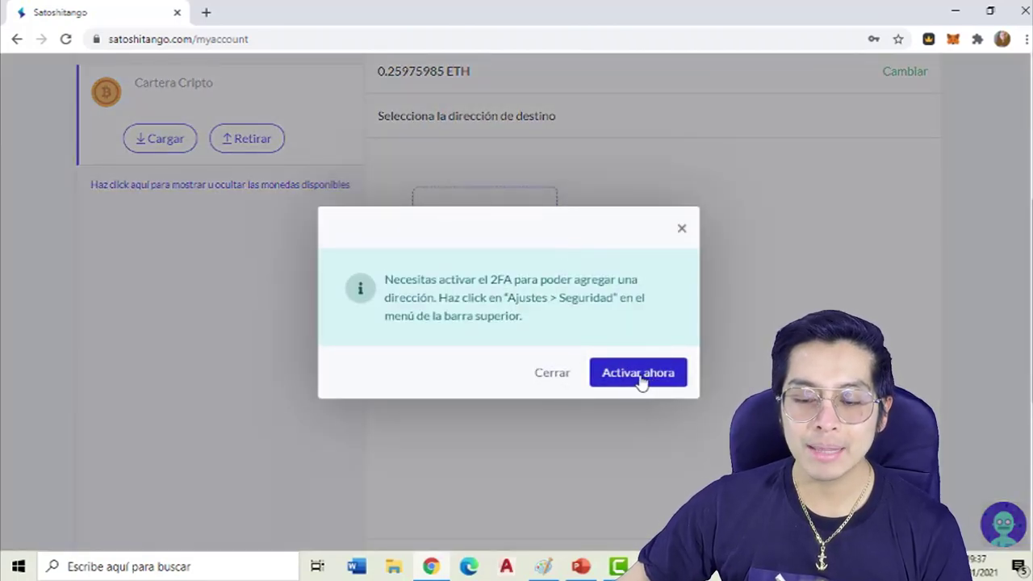
drag(386, 280, 496, 282)
click(389, 279)
drag(386, 279, 526, 294)
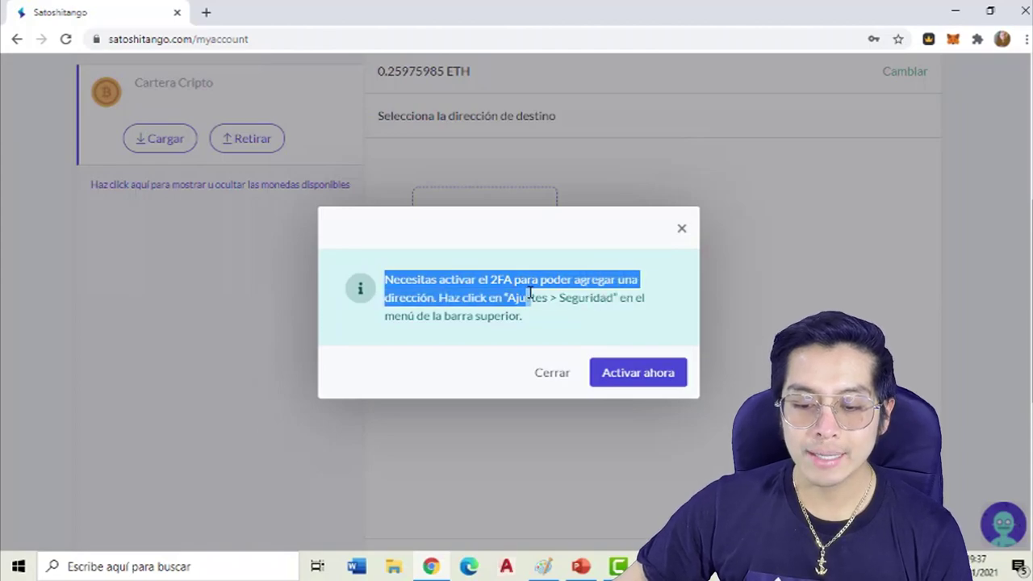
click(582, 303)
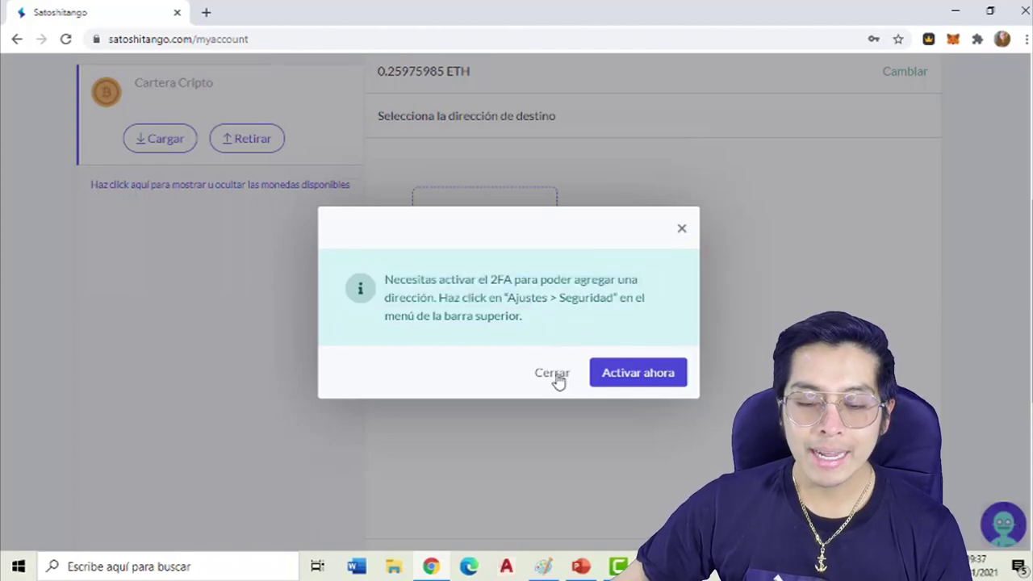
click(553, 373)
scroll(555, 323, up, 4)
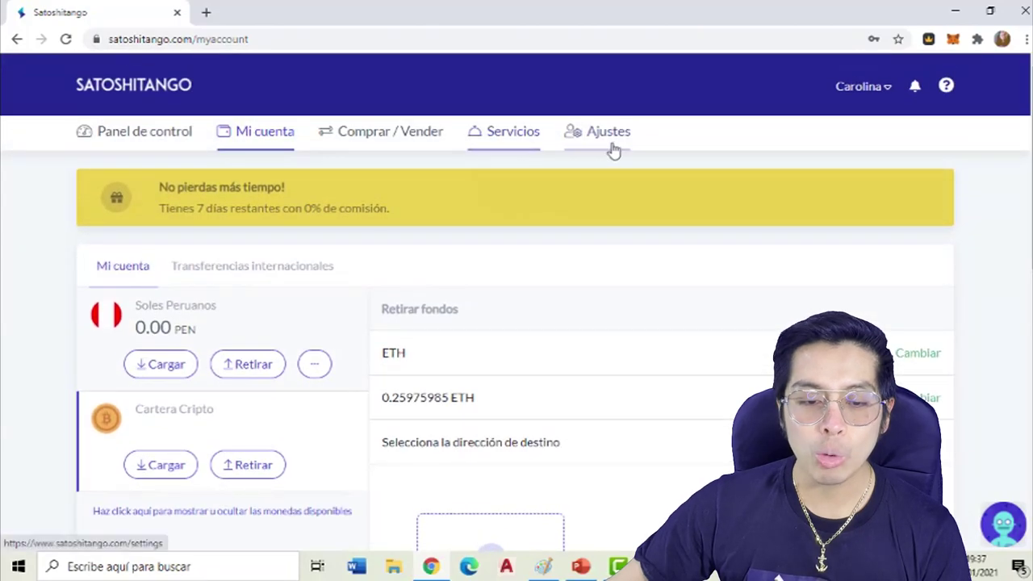
Step: Under Ajustes, launch Proteger mi cuenta for two-step authentication and allow the ESET prompt
click(617, 146)
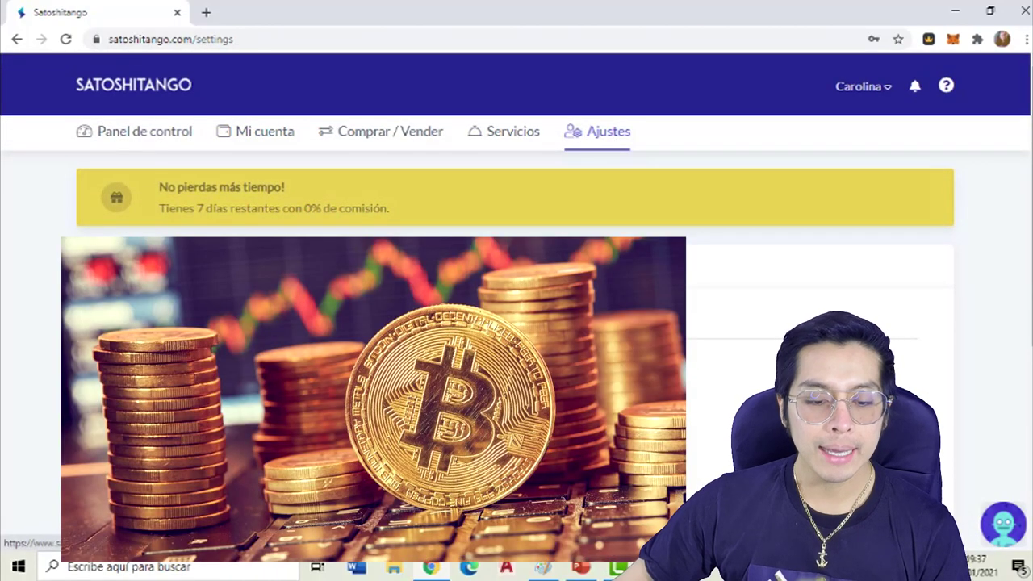
scroll(330, 346, down, 4)
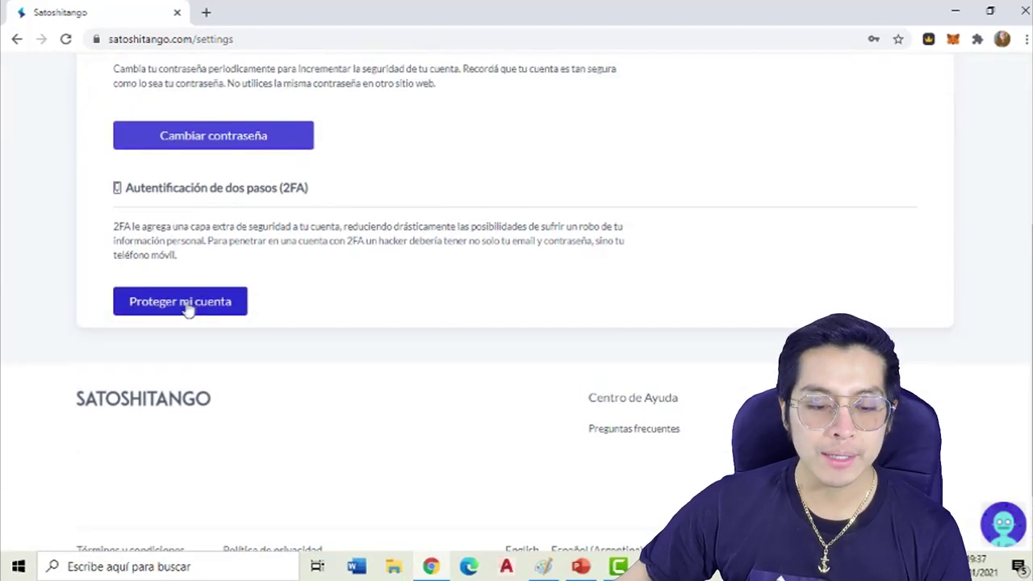
click(184, 305)
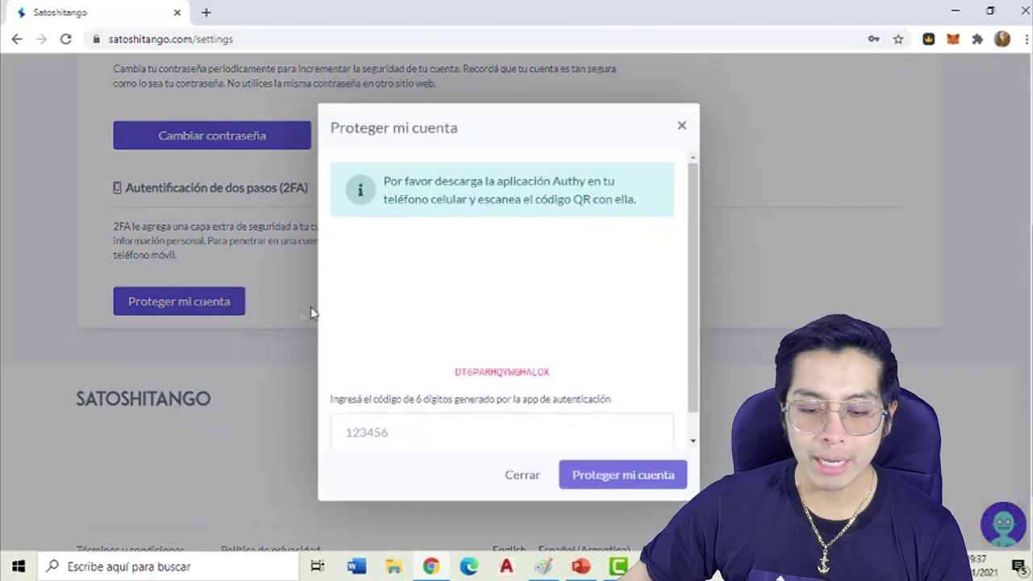
scroll(525, 295, down, 1)
scroll(541, 286, up, 1)
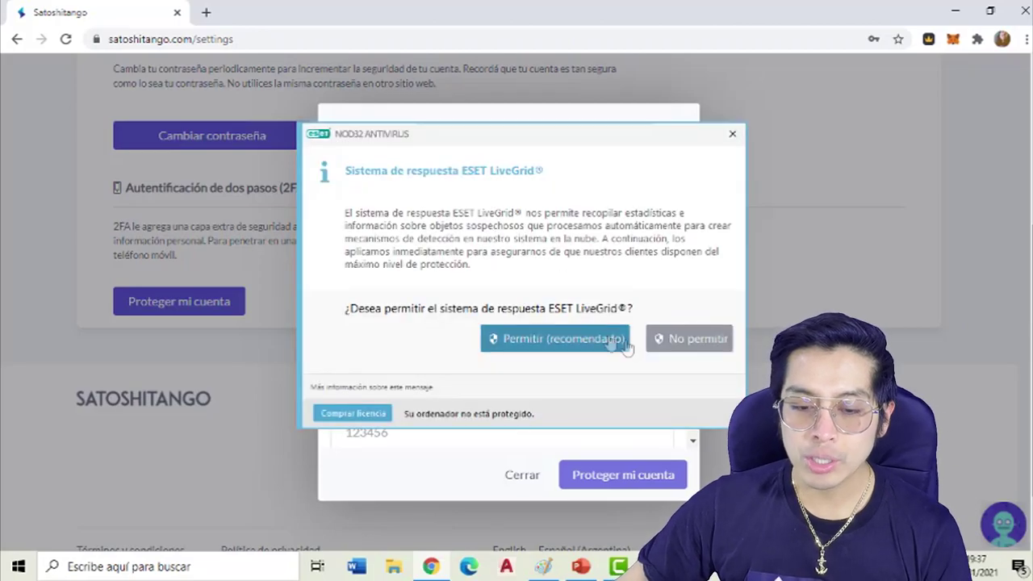
click(609, 339)
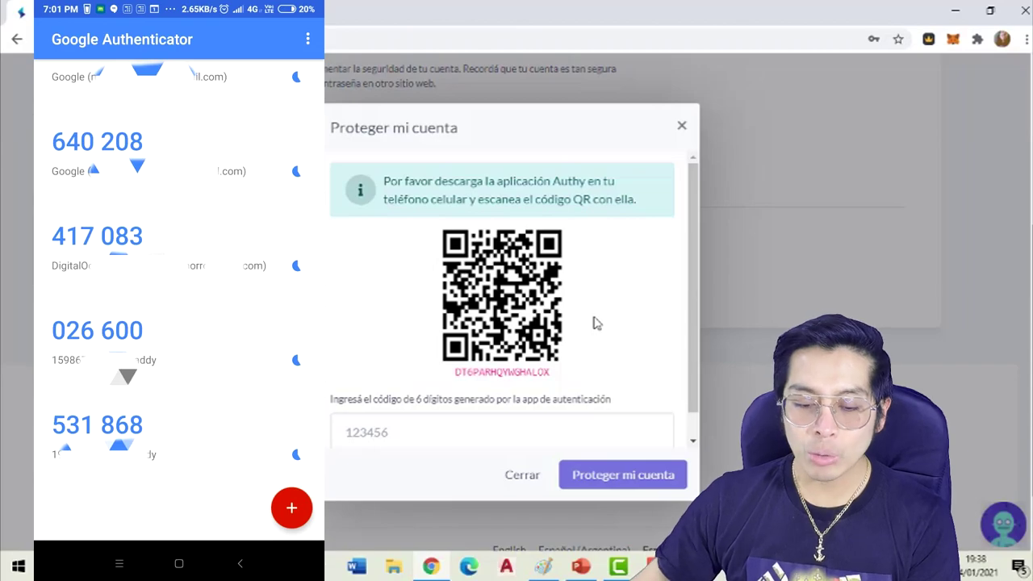
Step: Enter the 6-digit Google Authenticator code, activate 2FA with Proteger mi cuenta, and dismiss the success message
click(409, 433)
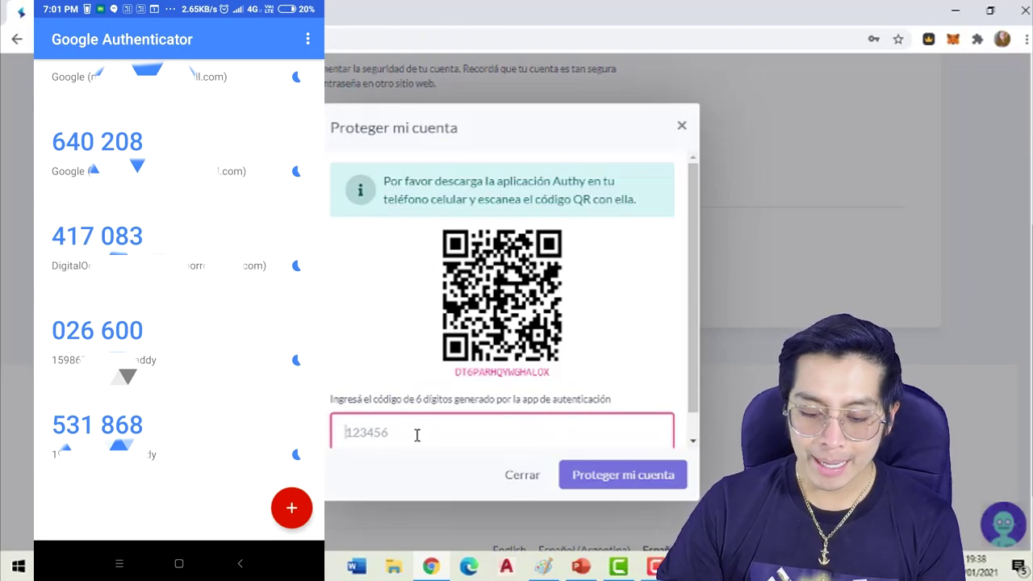
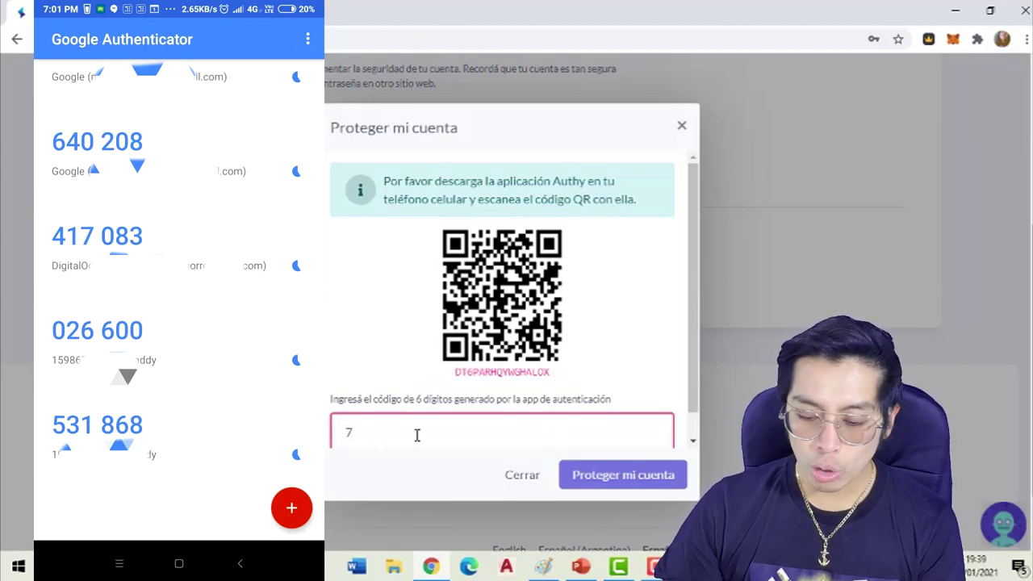
key(BackSpace)
key(BackSpace)
key(BackSpace)
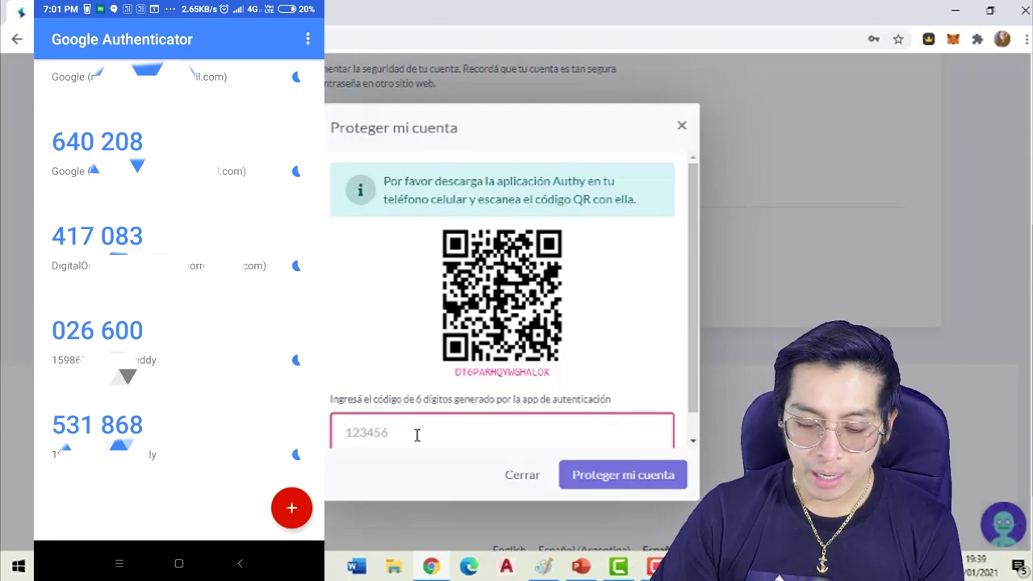
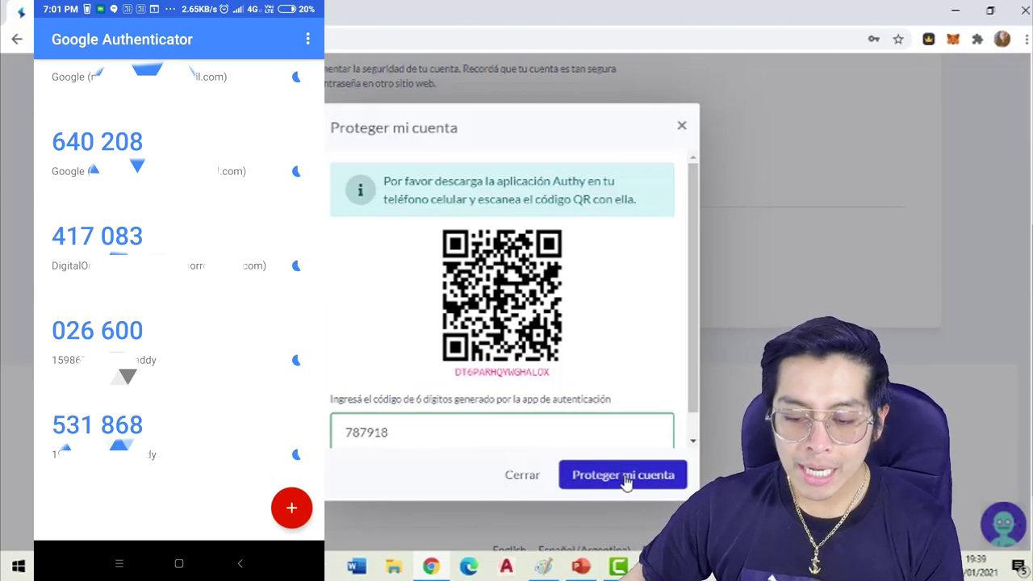
click(626, 478)
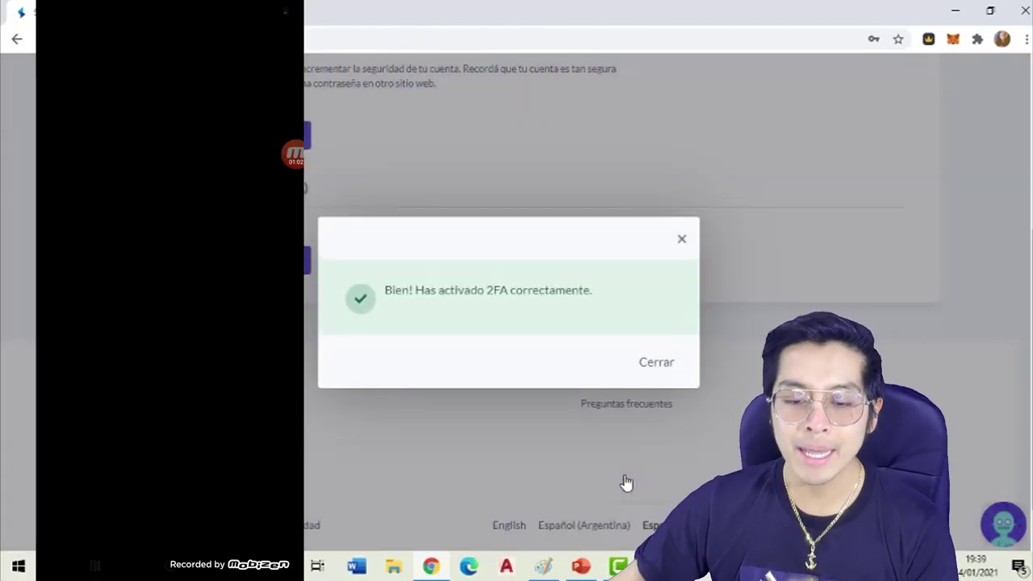
click(654, 365)
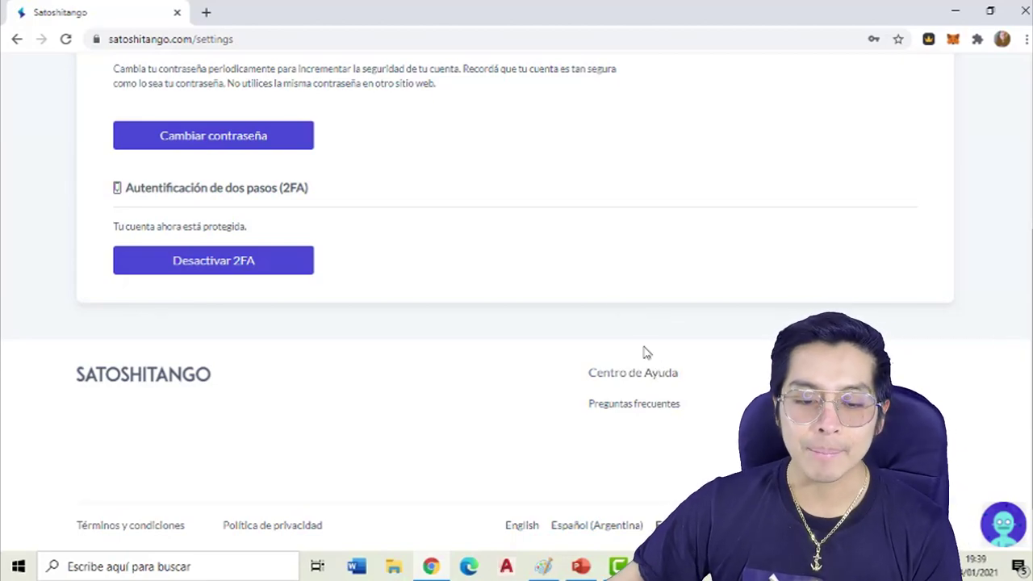
Step: Start an ETH withdrawal from Mi cuenta with the MAX amount of 0.25975985 ETH
scroll(594, 97, up, 5)
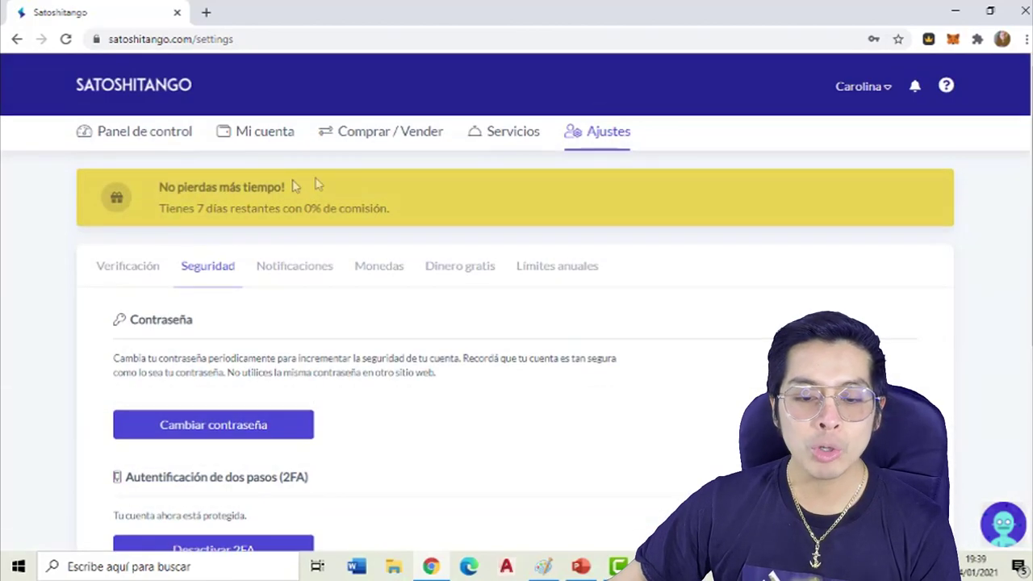
click(278, 137)
scroll(216, 434, down, 3)
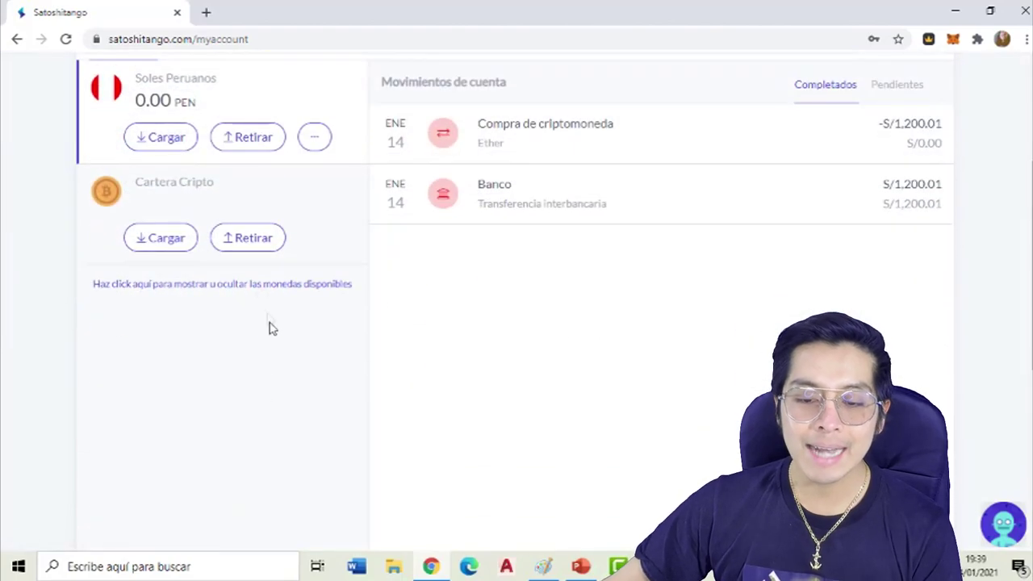
click(247, 236)
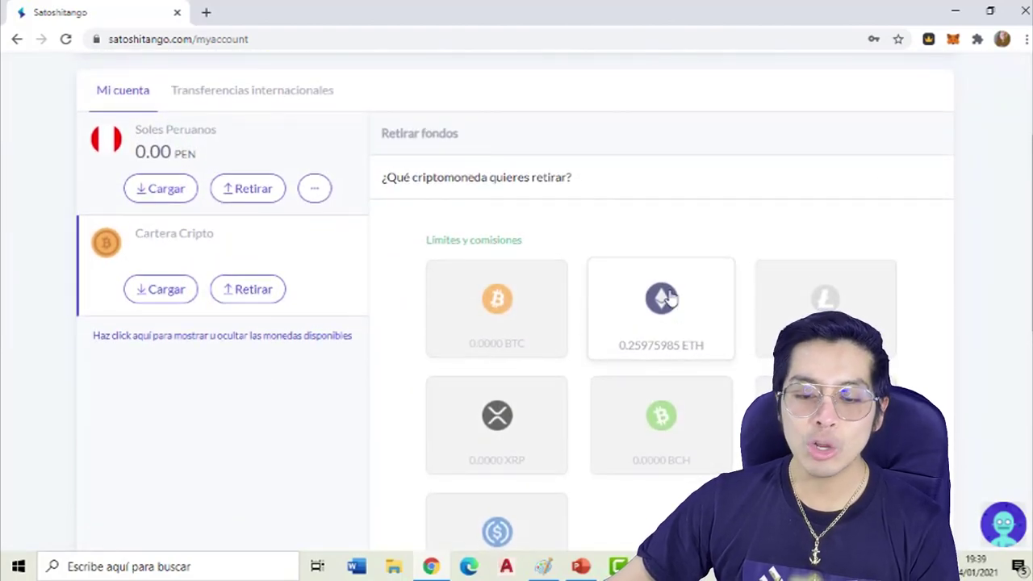
click(664, 295)
scroll(597, 291, down, 2)
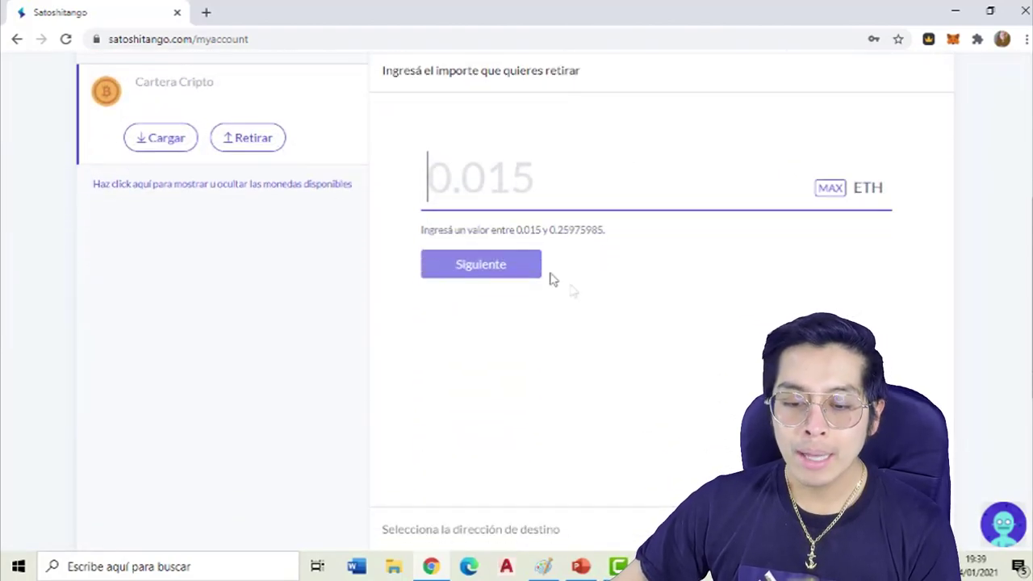
click(840, 191)
click(496, 272)
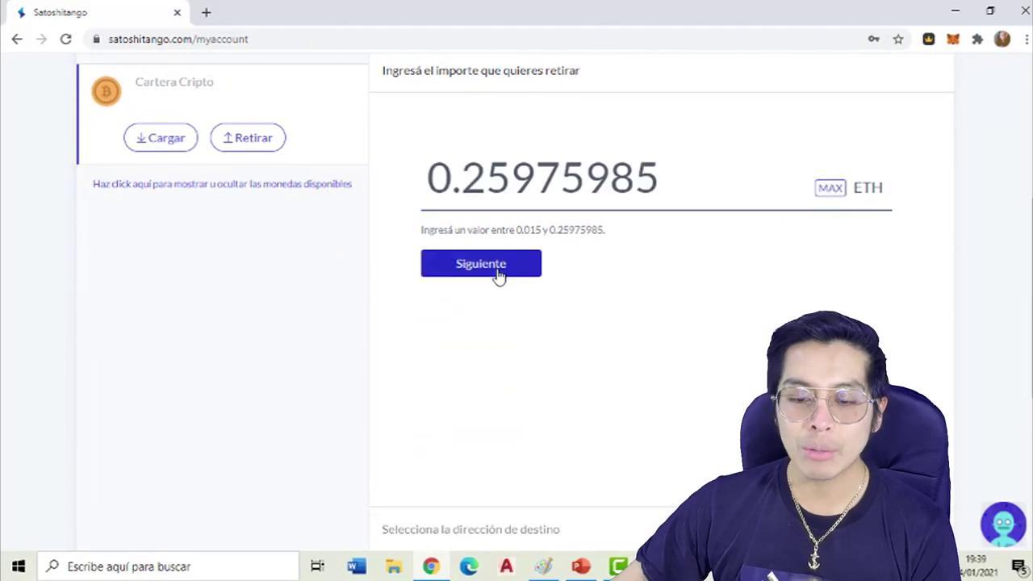
Step: Begin adding a new destination address named 'Exodus', leaving the address field to fill
click(496, 244)
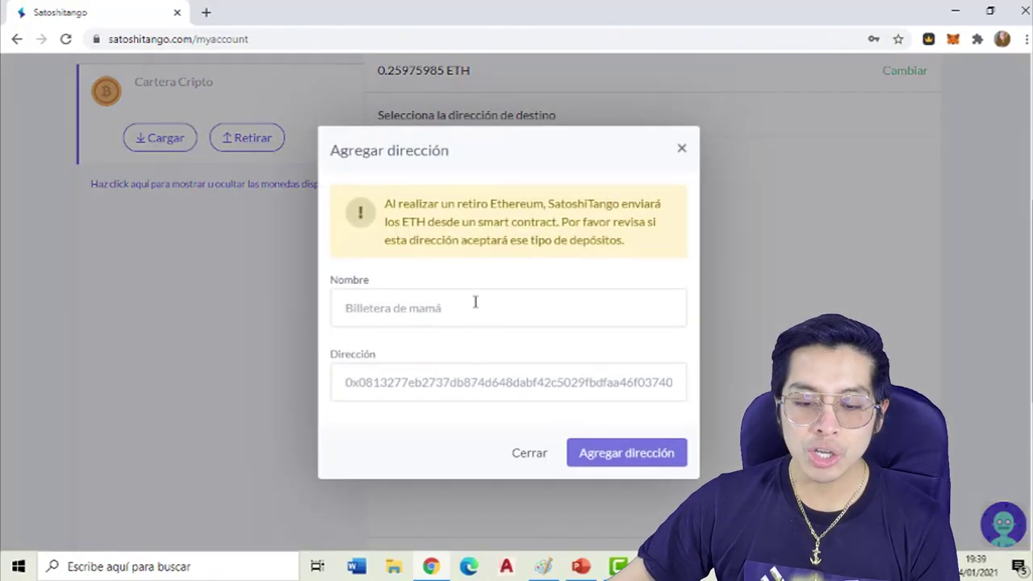
click(434, 308)
text(Exodus)
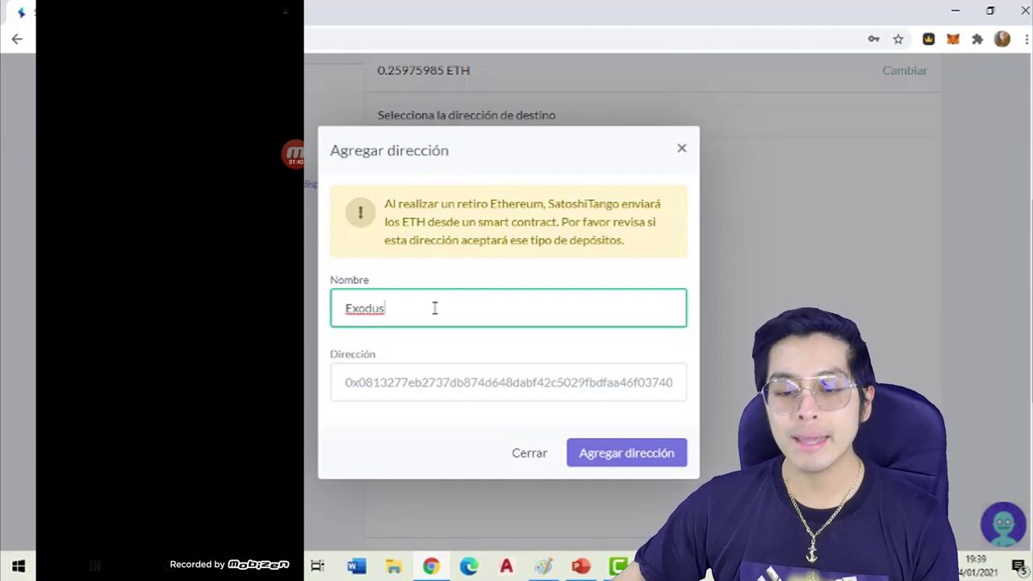
click(411, 380)
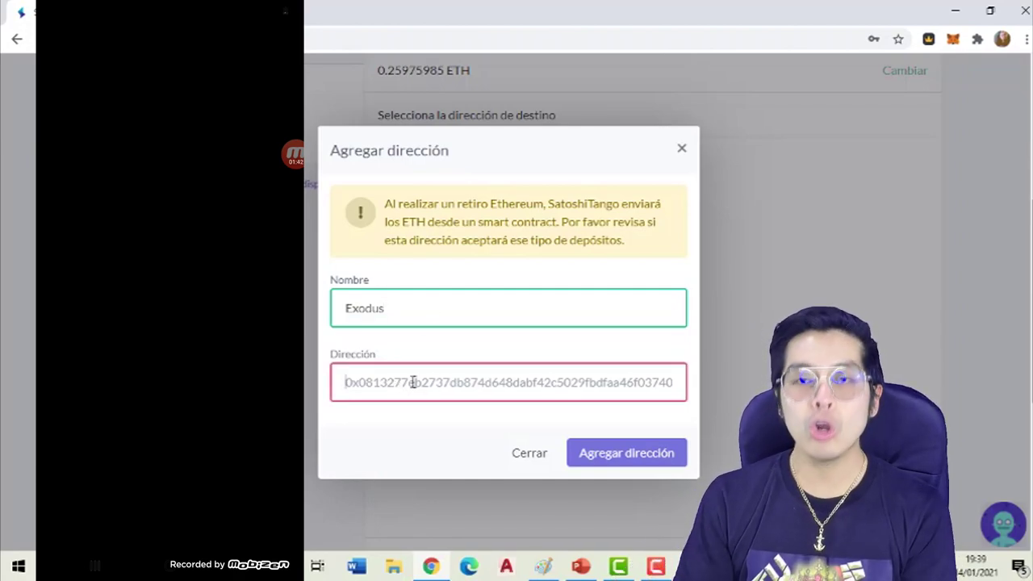